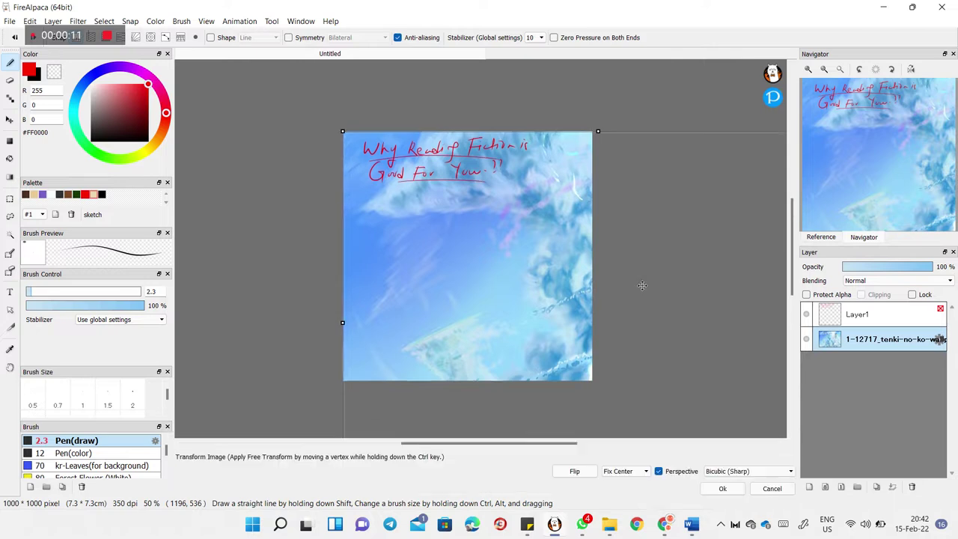
Transform the wallpaper image so the leaping girl sits below the handwritten title, filling the canvas with sky, and apply it
drag(342, 131, 463, 238)
drag(512, 300, 406, 240)
drag(346, 344, 299, 384)
drag(482, 310, 464, 321)
drag(281, 390, 253, 411)
drag(469, 309, 461, 328)
drag(532, 316, 510, 316)
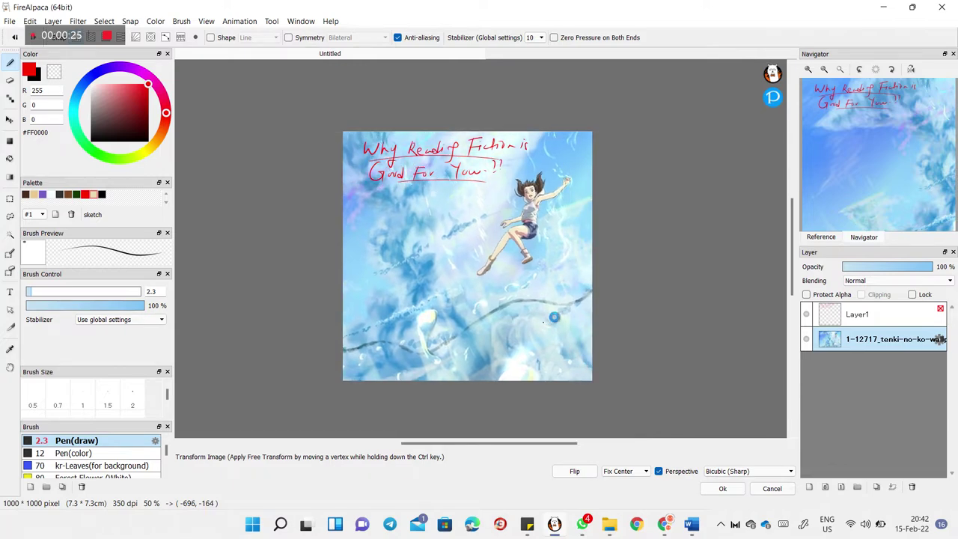
key(Return)
Lower the wallpaper layer's opacity to 70%
key(ctrl+plus)
key(ctrl+plus)
mouse_move(913, 271)
mouse_down()
mouse_move(889, 277)
mouse_move(911, 273)
mouse_up()
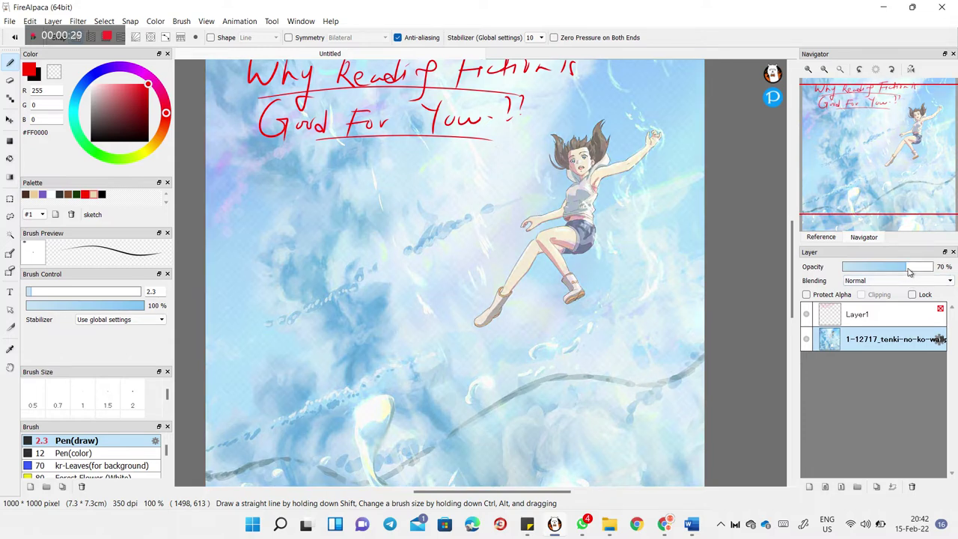
key(ctrl+plus)
On Layer1, trace the girl's head outline with the red pen and add the facial guidelines
click(865, 318)
drag(717, 291, 601, 411)
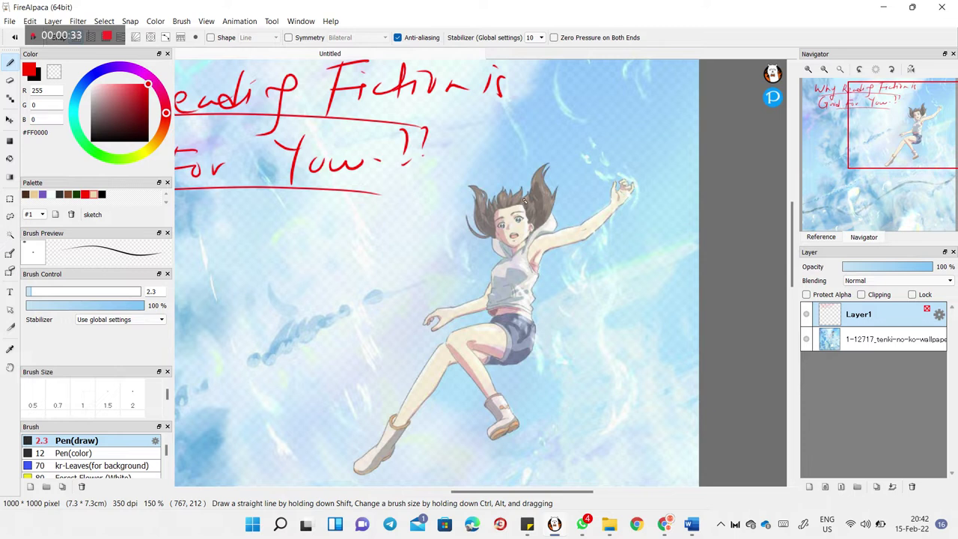
mouse_move(498, 195)
mouse_down()
mouse_move(495, 236)
mouse_move(493, 216)
mouse_move(513, 252)
mouse_up()
key(ctrl+z)
key(ctrl+z)
mouse_move(531, 202)
mouse_down()
mouse_move(505, 197)
mouse_move(504, 239)
mouse_up()
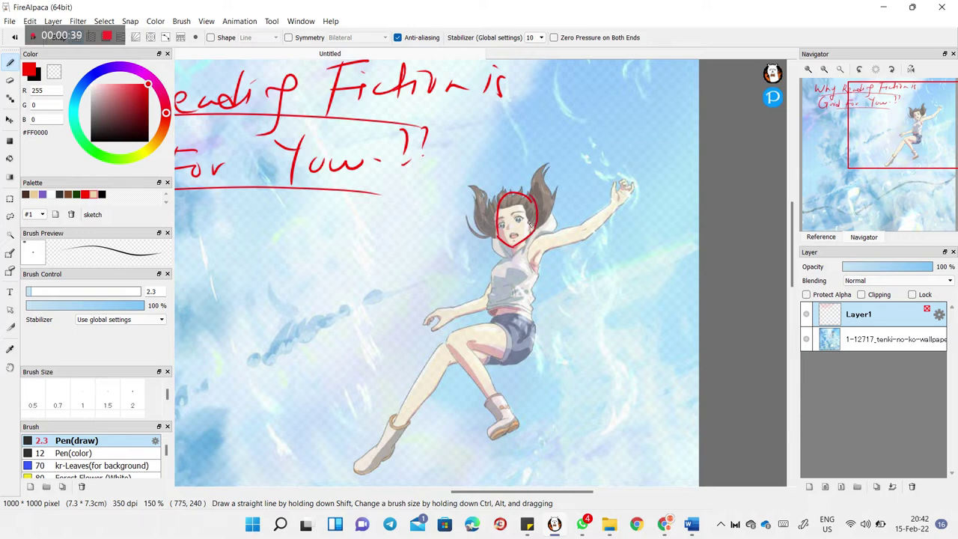
scroll(531, 229, up, 1)
drag(514, 180, 521, 227)
Sketch the girl's ear, neck, shoulders and torso outline down to the waist in red
scroll(553, 265, up, 2)
mouse_move(567, 207)
mouse_down()
mouse_move(545, 228)
mouse_move(540, 218)
mouse_move(538, 250)
mouse_move(535, 238)
mouse_move(527, 245)
mouse_move(573, 220)
mouse_up()
mouse_move(541, 227)
mouse_down()
mouse_move(589, 205)
mouse_move(587, 223)
mouse_move(604, 240)
mouse_move(584, 299)
mouse_move(581, 368)
mouse_up()
mouse_move(523, 245)
mouse_down()
mouse_move(503, 283)
mouse_move(514, 283)
mouse_move(502, 360)
mouse_move(513, 339)
mouse_move(599, 364)
mouse_up()
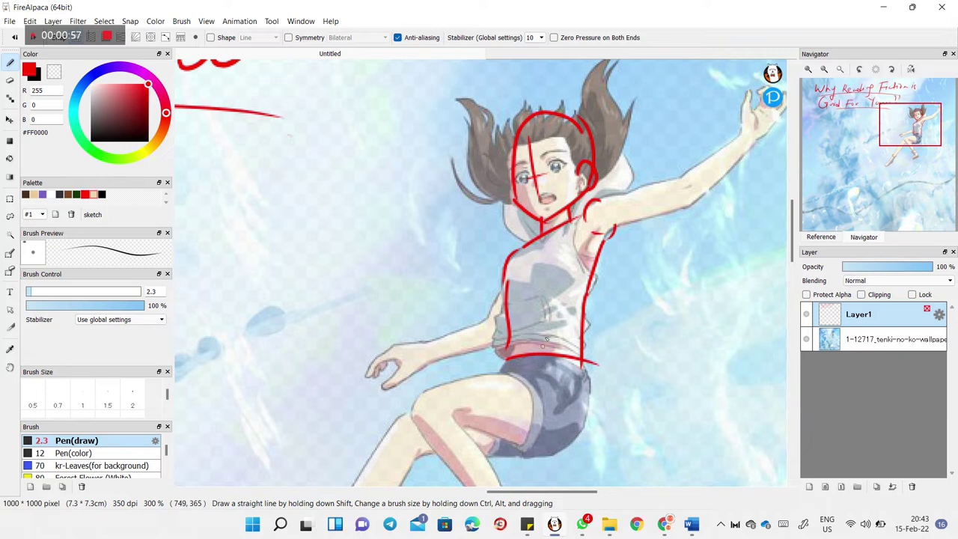
Sketch the girl's hip curve and the bent leg's thigh over the shorts
scroll(485, 363, down, 4)
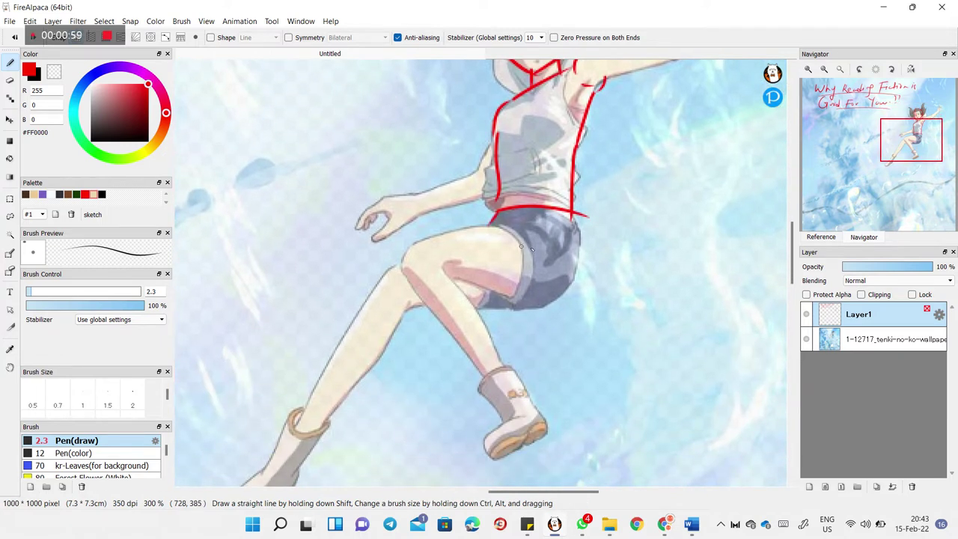
mouse_move(576, 217)
mouse_down()
mouse_move(573, 280)
mouse_move(552, 302)
mouse_up()
mouse_move(536, 230)
mouse_down()
mouse_move(437, 222)
mouse_move(420, 259)
mouse_up()
drag(436, 244, 492, 252)
mouse_move(429, 247)
mouse_down()
mouse_move(491, 286)
mouse_move(538, 297)
mouse_up()
drag(471, 237, 503, 370)
key(ctrl+z)
mouse_move(420, 331)
mouse_down()
mouse_move(546, 235)
mouse_move(513, 276)
mouse_up()
drag(559, 193, 529, 321)
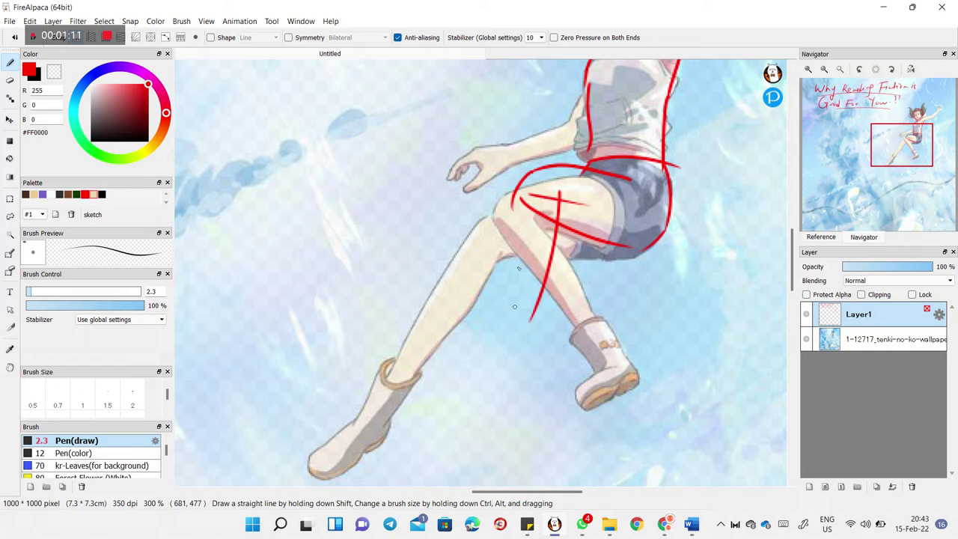
drag(520, 186, 509, 303)
key(ctrl+z)
key(ctrl+z)
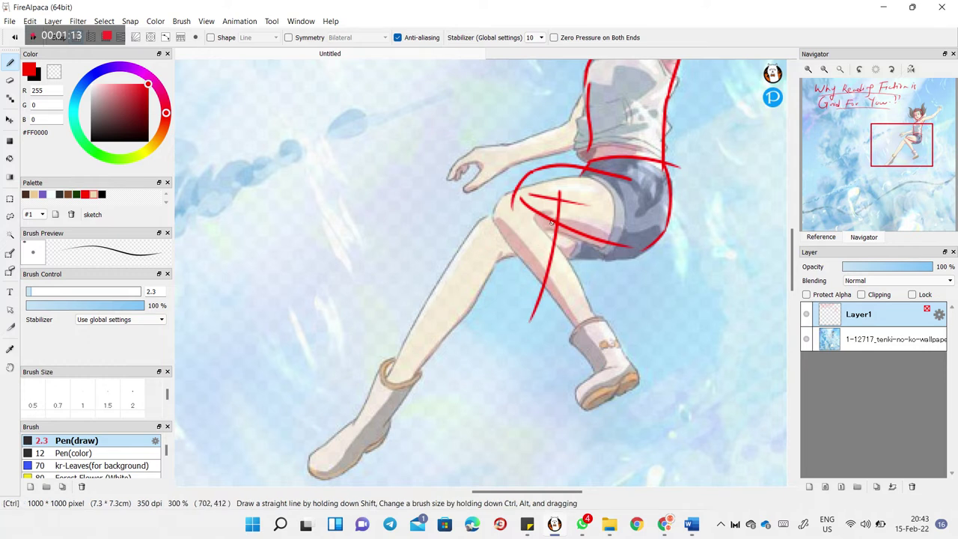
Sketch the bent leg's shin with two converging lines, and outline its ankle and foot
drag(542, 193, 587, 296)
drag(511, 211, 578, 296)
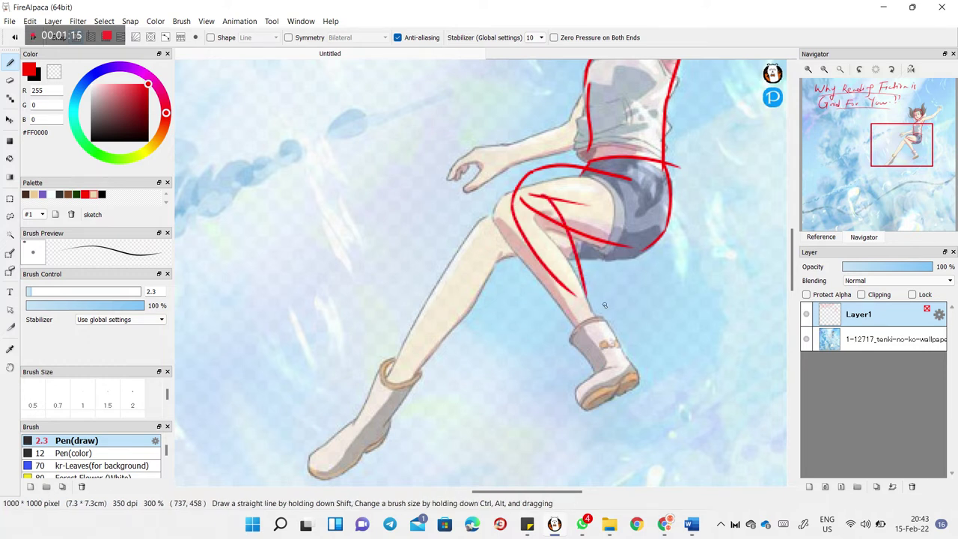
drag(589, 293, 593, 331)
drag(525, 222, 602, 343)
mouse_move(577, 310)
mouse_down()
mouse_move(597, 345)
mouse_move(560, 369)
mouse_move(615, 365)
mouse_move(595, 329)
mouse_move(587, 350)
mouse_up()
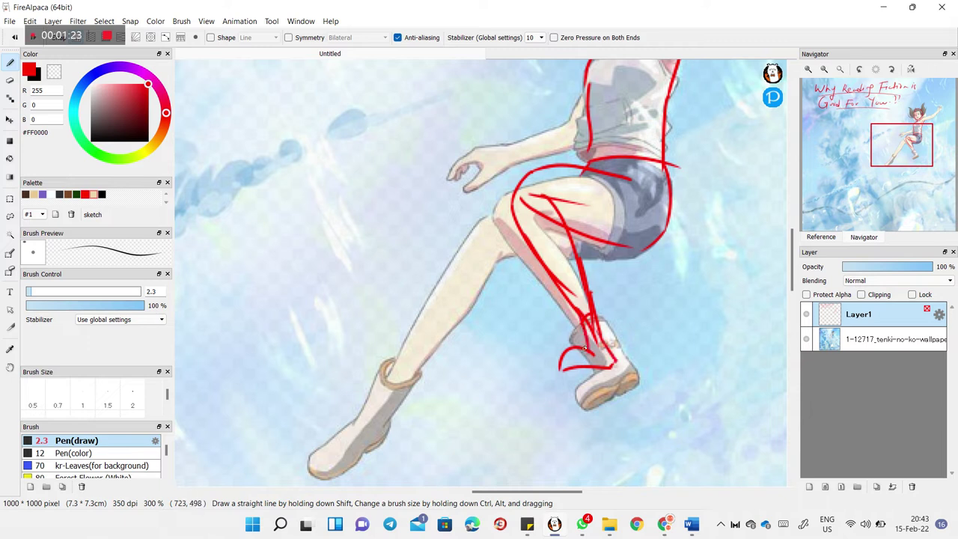
Sketch the outstretched leg's rounded knee and connect it to the thigh
drag(596, 248, 584, 294)
drag(527, 276, 639, 284)
mouse_move(498, 242)
mouse_down()
mouse_move(492, 295)
mouse_move(508, 253)
mouse_move(605, 161)
mouse_up()
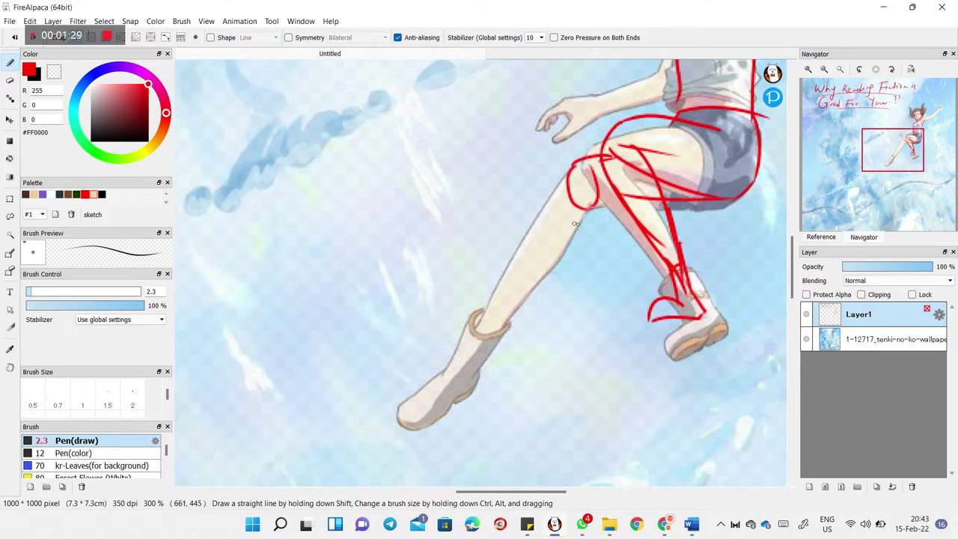
Trace both edges of the outstretched leg's shin from the knee to the boot, undoing unsatisfactory strokes
drag(583, 214, 464, 342)
key(ctrl+z)
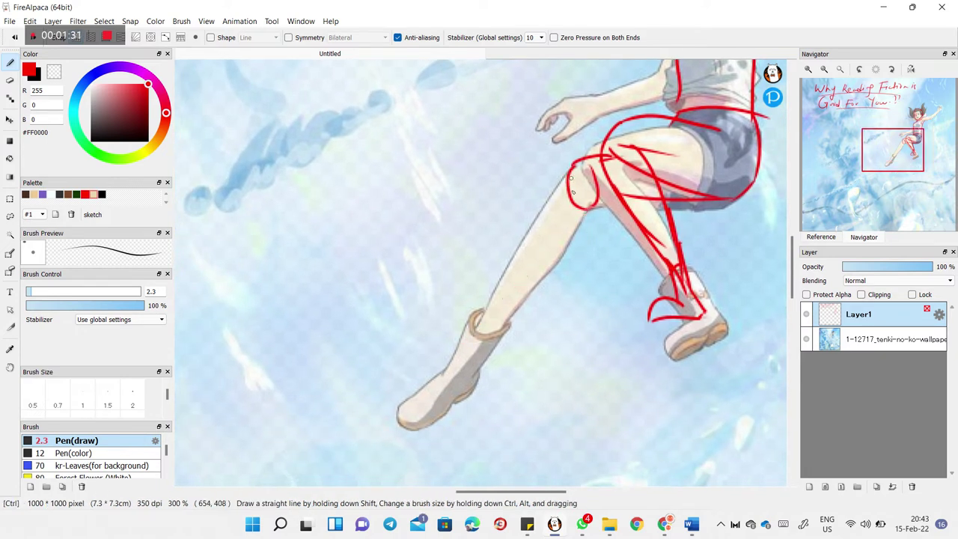
drag(585, 210, 461, 368)
mouse_move(557, 180)
mouse_down()
mouse_move(455, 359)
mouse_move(423, 375)
mouse_move(413, 405)
mouse_move(437, 404)
mouse_up()
mouse_move(463, 368)
mouse_down()
mouse_move(423, 402)
mouse_move(446, 396)
mouse_move(415, 386)
mouse_up()
key(ctrl+z)
key(ctrl+z)
key(ctrl+z)
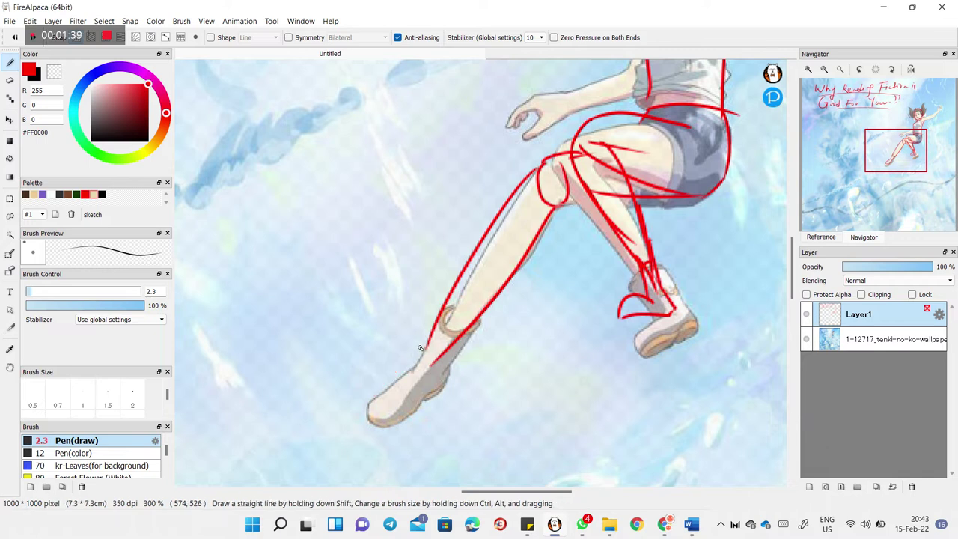
Outline the foot of the outstretched leg over the boot
mouse_move(630, 320)
mouse_down()
mouse_move(653, 330)
mouse_move(666, 306)
mouse_up()
mouse_move(419, 352)
mouse_down()
mouse_move(368, 393)
mouse_move(425, 387)
mouse_move(458, 346)
mouse_up()
drag(498, 315, 466, 357)
key(ctrl+minus)
key(ctrl+minus)
key(ctrl+minus)
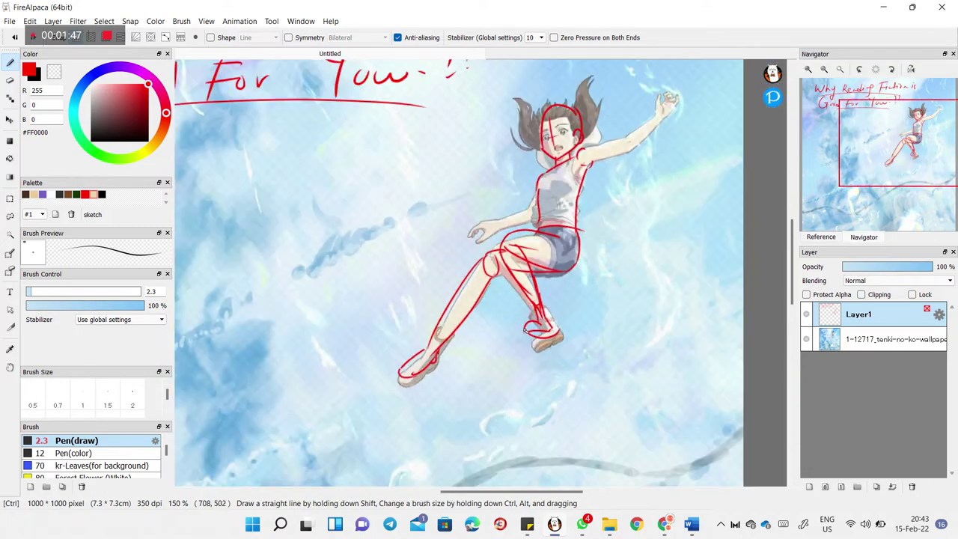
Add the underside line of the hips along the lower edge of the shorts
key(ctrl+plus)
key(ctrl+plus)
key(ctrl+plus)
drag(605, 217, 529, 312)
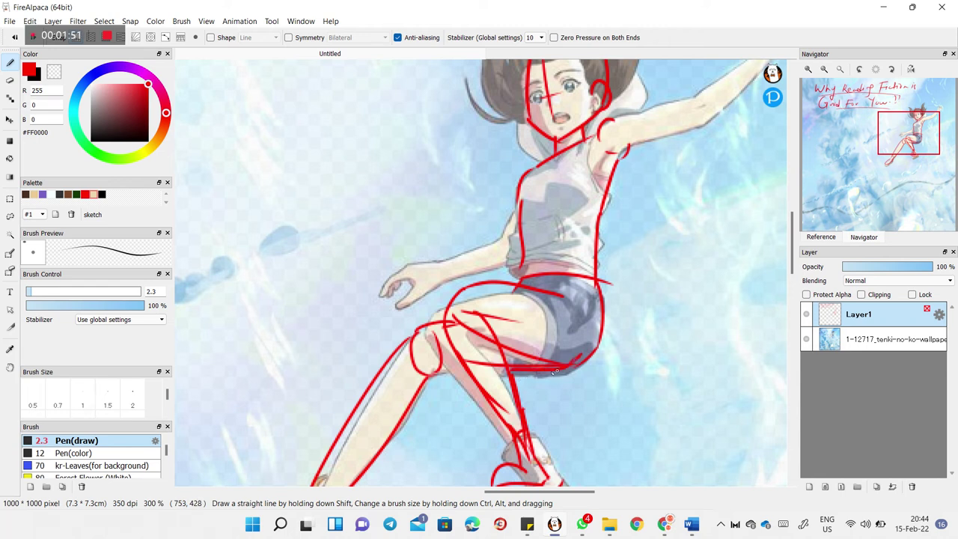
Draw crossing vertical and horizontal guidelines over the girl's chest
scroll(458, 278, up, 3)
scroll(458, 279, right, 2)
drag(459, 293, 544, 280)
drag(505, 238, 495, 340)
Sketch the girl's lowered arm from shoulder through elbow and forearm, including the hand and fingers
drag(465, 253, 439, 311)
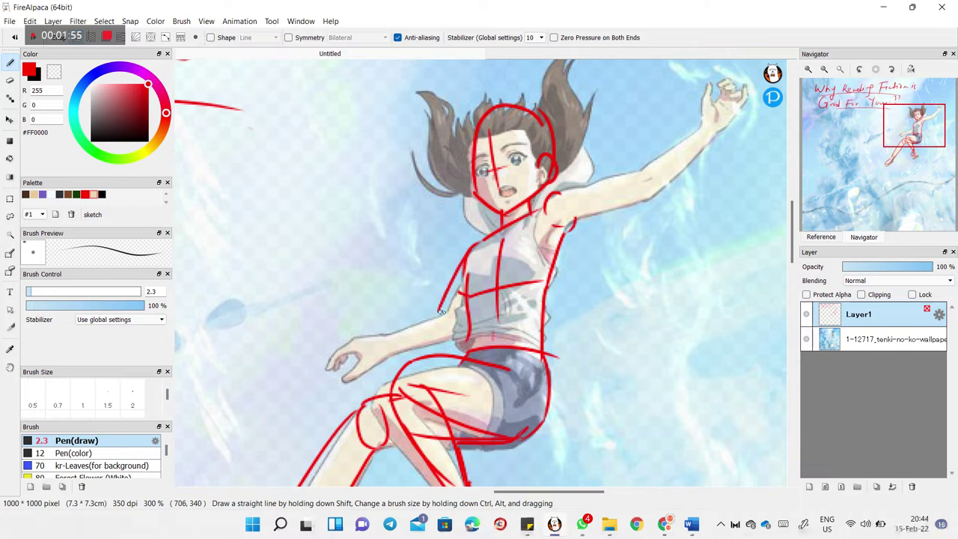
mouse_move(451, 310)
mouse_down()
mouse_move(446, 331)
mouse_move(358, 336)
mouse_up()
drag(451, 332, 368, 349)
mouse_move(487, 307)
mouse_down()
mouse_move(458, 339)
mouse_move(523, 286)
mouse_up()
key(ctrl+z)
mouse_move(491, 315)
mouse_down()
mouse_move(414, 328)
mouse_move(420, 317)
mouse_move(393, 314)
mouse_move(402, 340)
mouse_move(383, 359)
mouse_move(391, 334)
mouse_move(371, 347)
mouse_move(390, 326)
mouse_up()
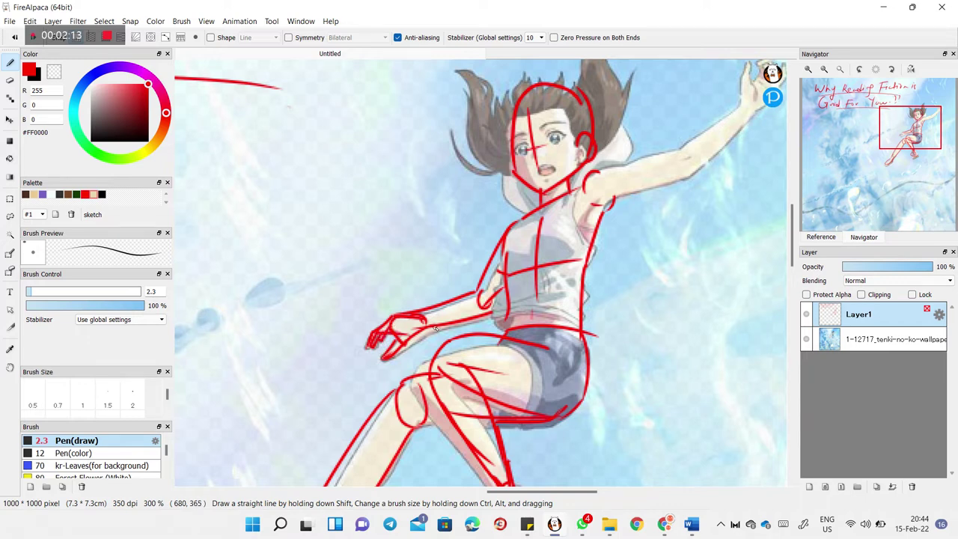
Sketch the girl's raised arm with its elbow joint and forearm, and outline the open hand
key(space)
mouse_move(579, 313)
mouse_down()
mouse_move(453, 314)
mouse_move(442, 344)
mouse_move(494, 382)
mouse_move(548, 308)
mouse_up()
drag(484, 246, 578, 220)
mouse_move(496, 273)
mouse_down()
mouse_move(573, 249)
mouse_move(641, 171)
mouse_move(574, 247)
mouse_up()
key(space)
mouse_move(629, 193)
mouse_down()
mouse_move(504, 303)
mouse_move(504, 265)
mouse_move(556, 260)
mouse_move(513, 296)
mouse_up()
mouse_move(550, 259)
mouse_down()
mouse_move(548, 240)
mouse_move(544, 258)
mouse_move(530, 255)
mouse_up()
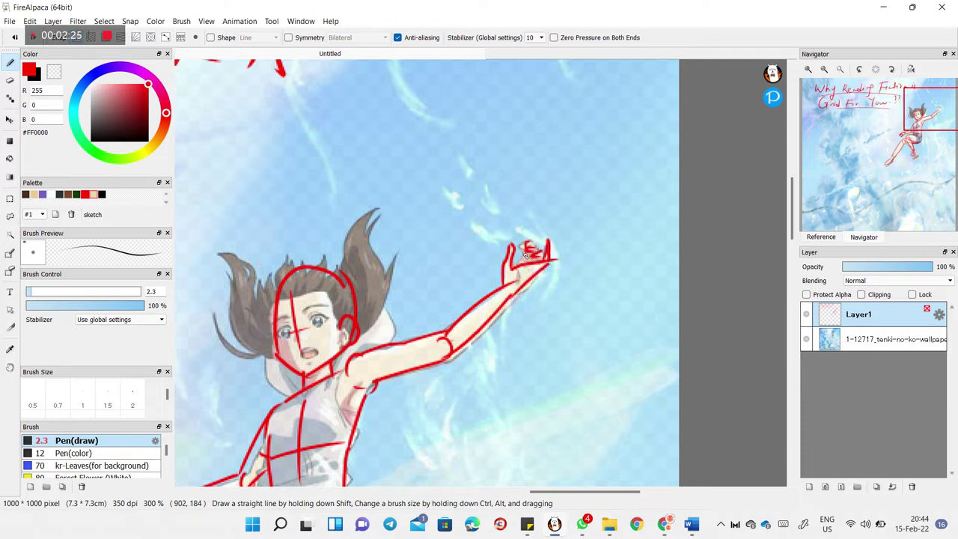
Sketch the girl's facial features: mouth, nose, both eyes and eyebrows
drag(411, 433, 586, 226)
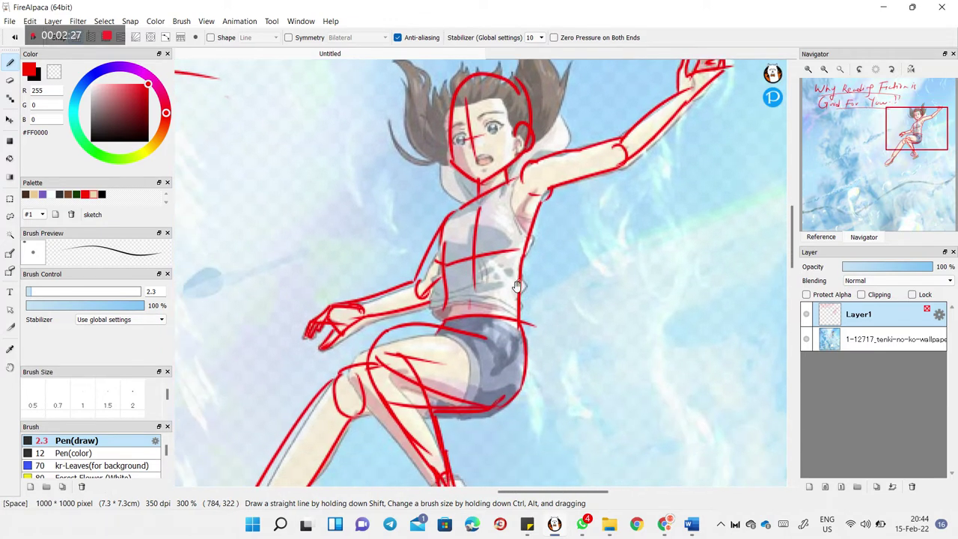
drag(517, 286, 531, 257)
scroll(544, 241, down, 5)
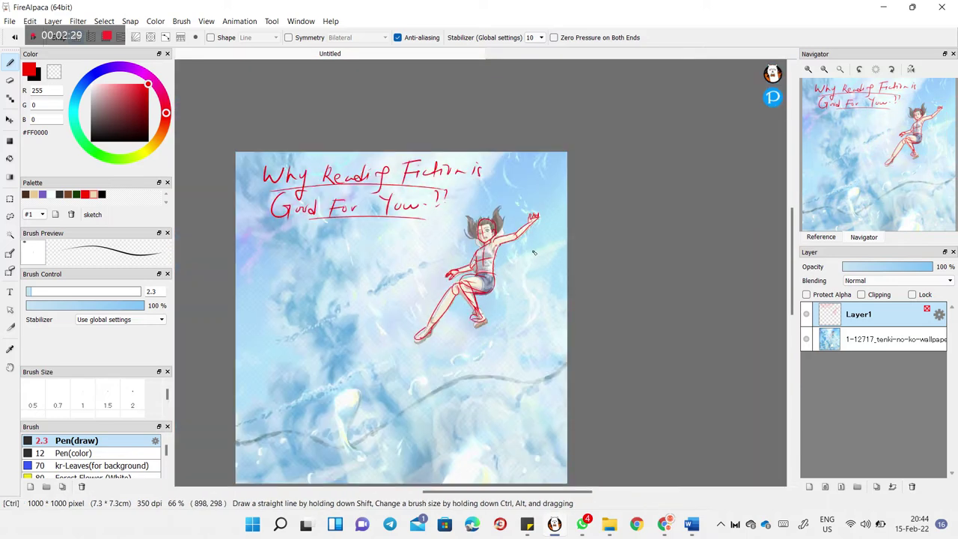
scroll(532, 255, up, 3)
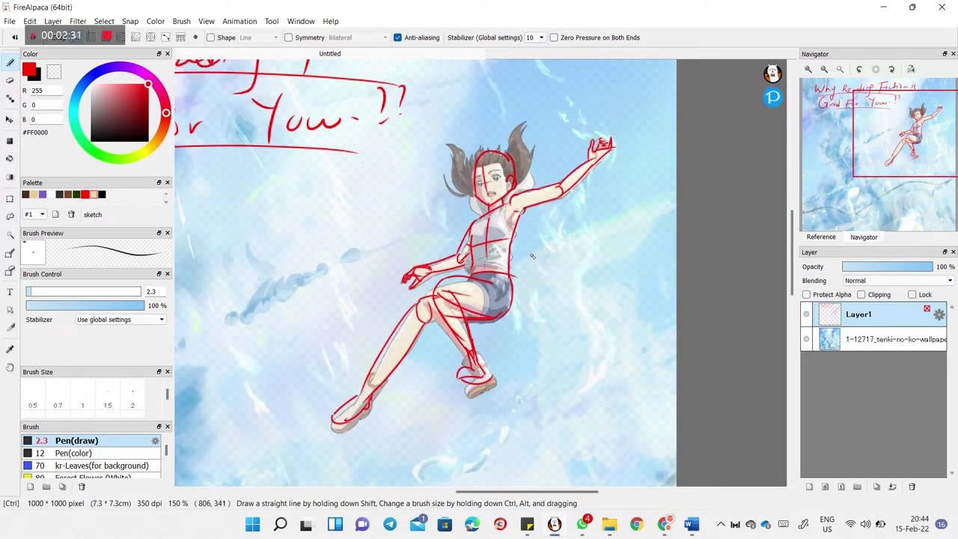
scroll(532, 256, up, 1)
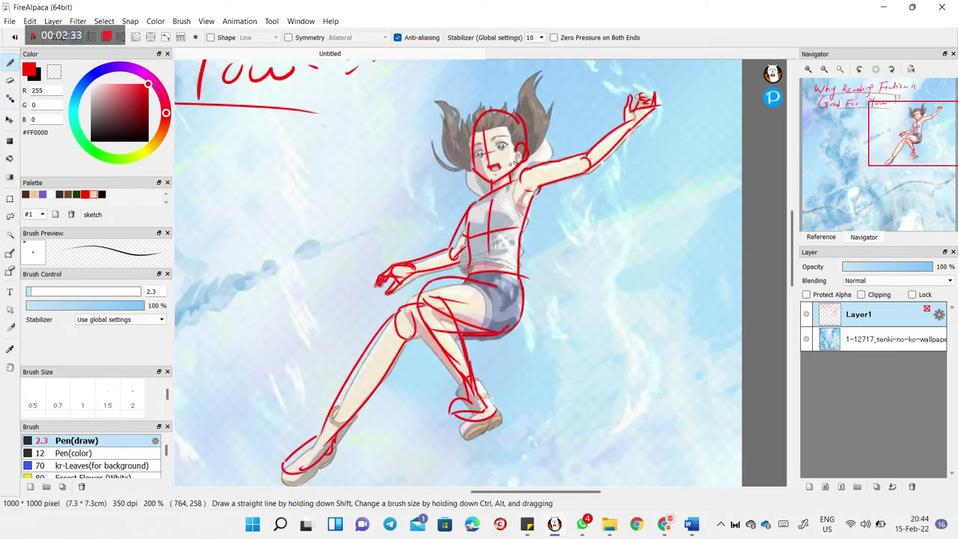
key(ctrl+Up)
key(ctrl+Up)
drag(549, 65, 485, 311)
mouse_move(444, 265)
mouse_down()
mouse_move(456, 279)
mouse_move(417, 290)
mouse_up()
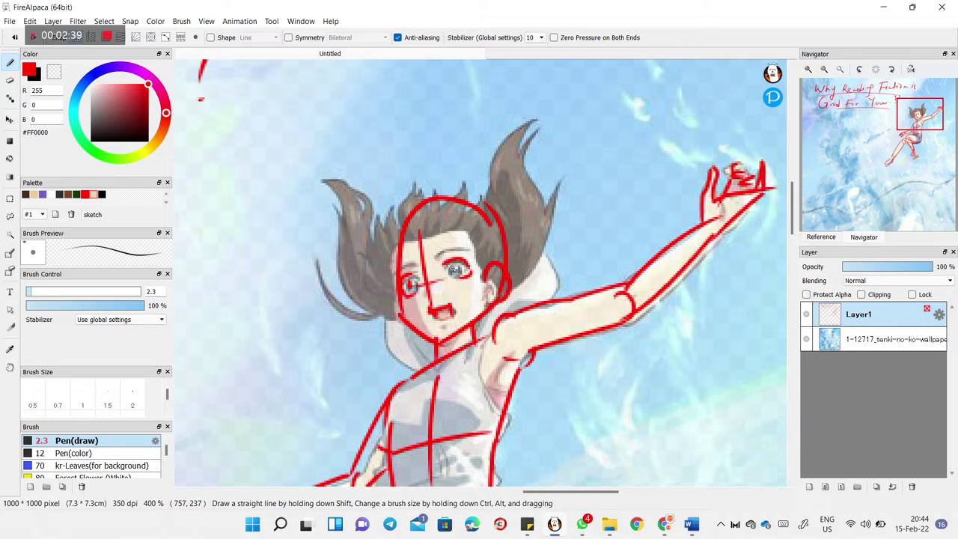
drag(436, 258, 464, 254)
drag(413, 269, 394, 270)
Reduce the wallpaper layer's opacity to 23% so the red sketch stands out
drag(485, 350, 453, 266)
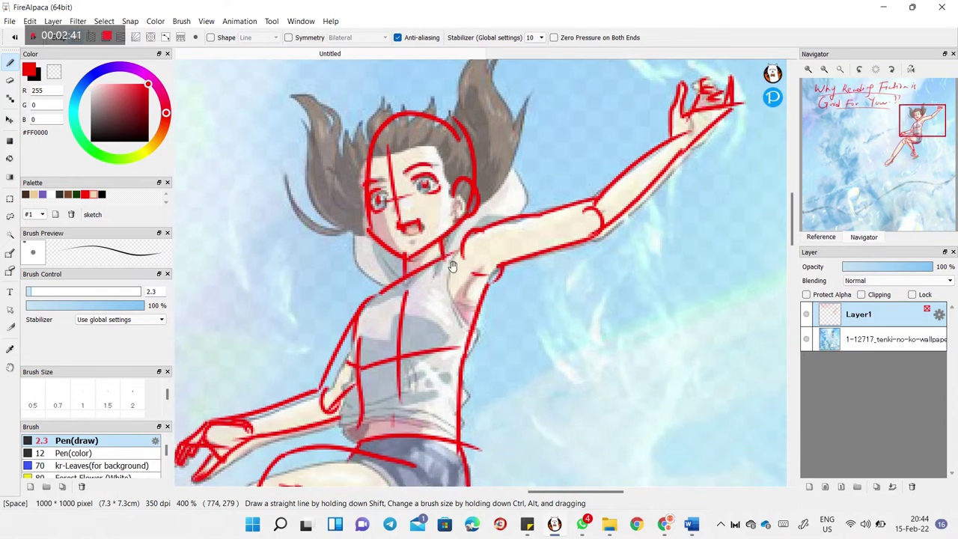
drag(536, 285, 472, 274)
drag(592, 203, 571, 256)
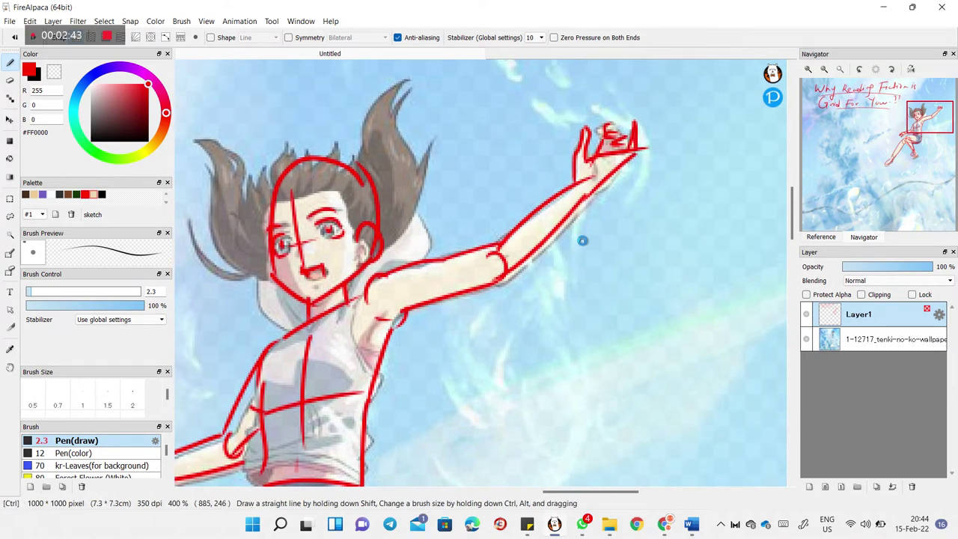
key(ctrl+minus)
scroll(584, 223, down, 1)
scroll(643, 314, down, 1)
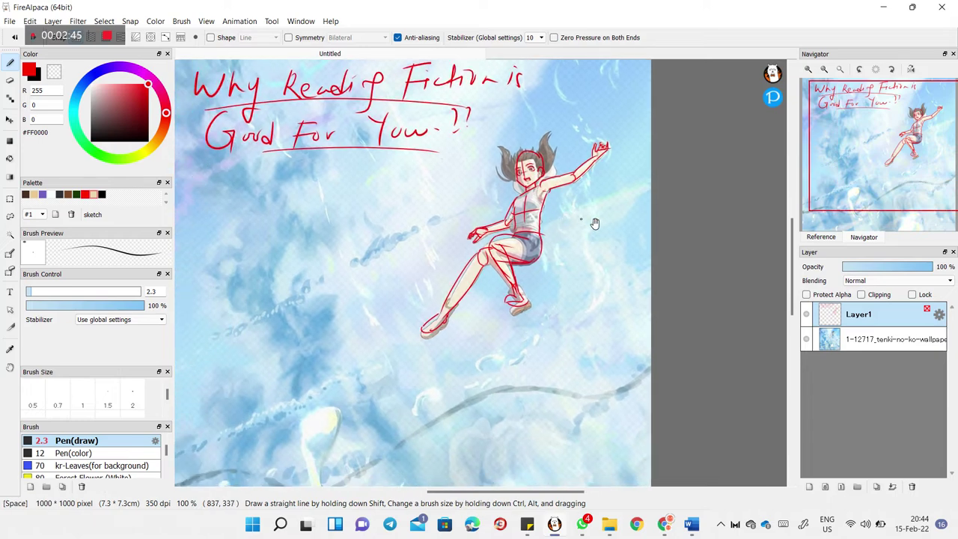
click(816, 340)
drag(911, 272, 862, 273)
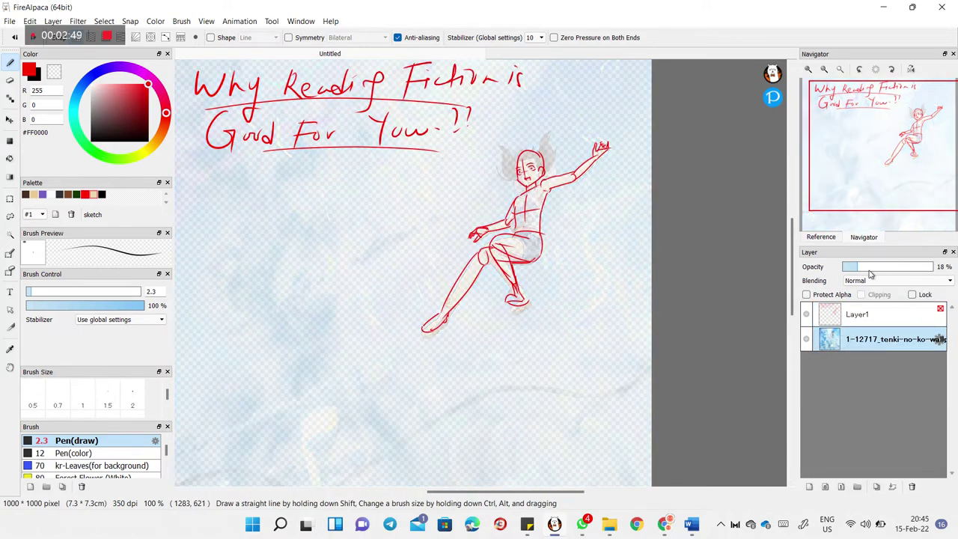
key(ctrl+minus)
key(ctrl+minus)
key(ctrl+plus)
key(ctrl+plus)
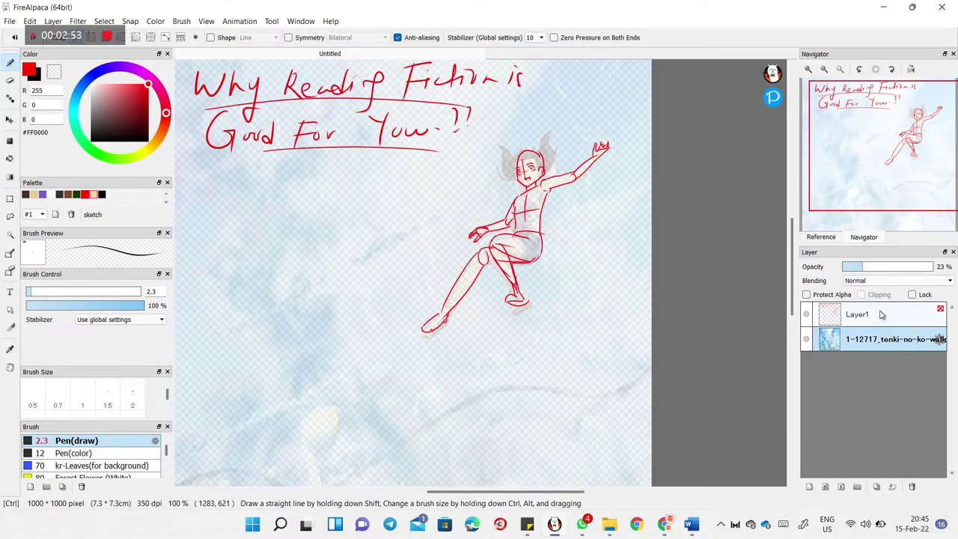
On Layer1, sketch the outline of an open book held in the girl's raised hand
key(ctrl+plus)
drag(649, 228, 611, 312)
drag(608, 258, 598, 283)
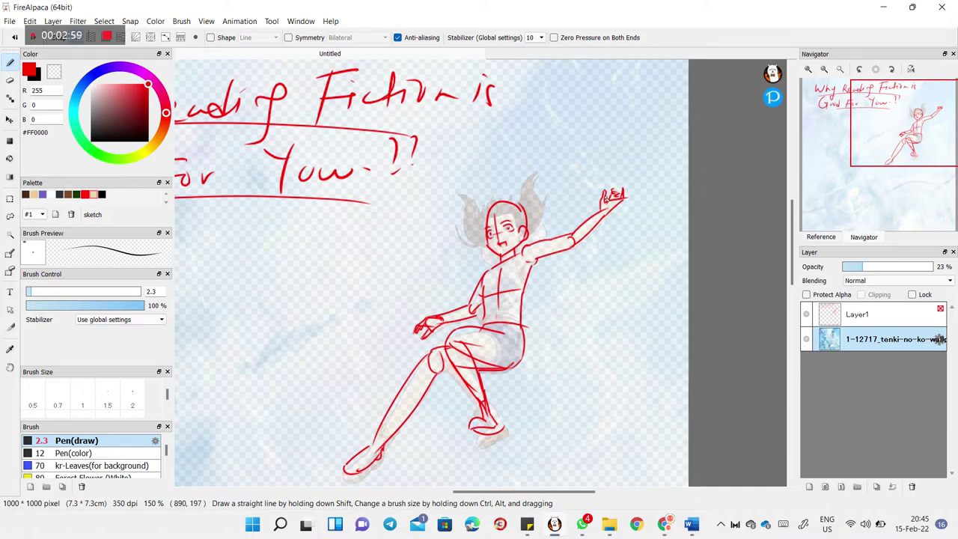
click(875, 314)
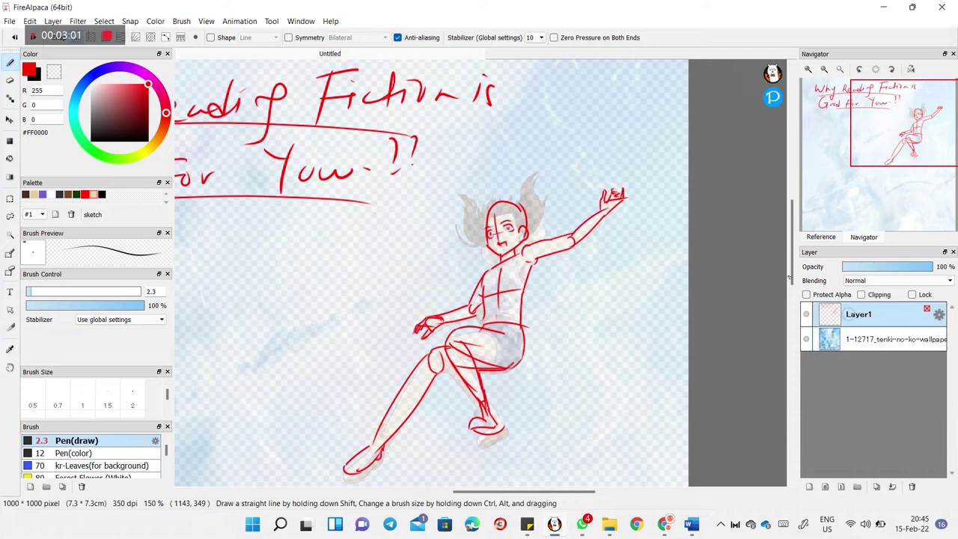
drag(613, 202, 633, 216)
drag(587, 179, 607, 159)
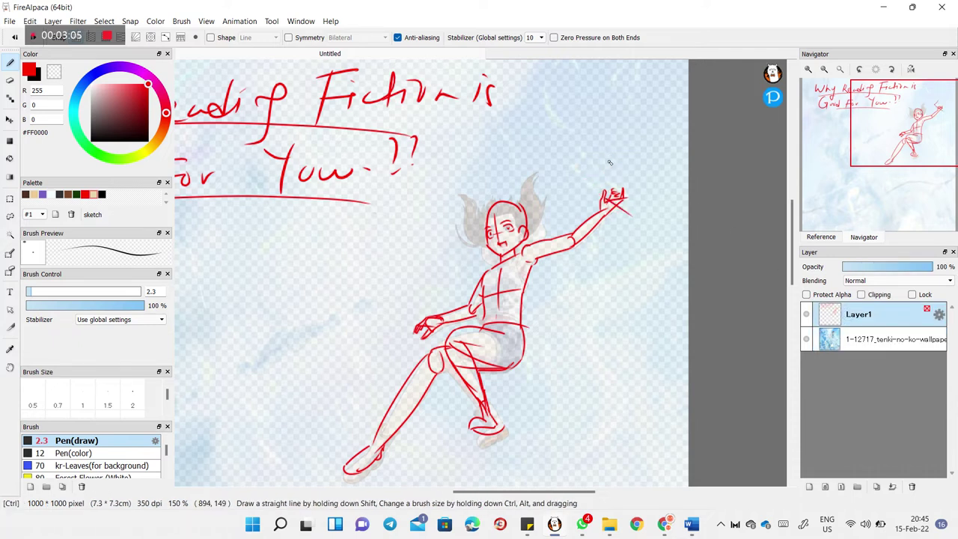
mouse_move(601, 197)
mouse_down()
mouse_move(582, 170)
mouse_move(630, 160)
mouse_move(665, 178)
mouse_move(634, 121)
mouse_move(666, 166)
mouse_move(657, 213)
mouse_move(638, 217)
mouse_up()
key(ctrl+z)
key(ctrl+z)
drag(635, 176, 653, 202)
drag(613, 129, 619, 160)
drag(624, 126, 654, 181)
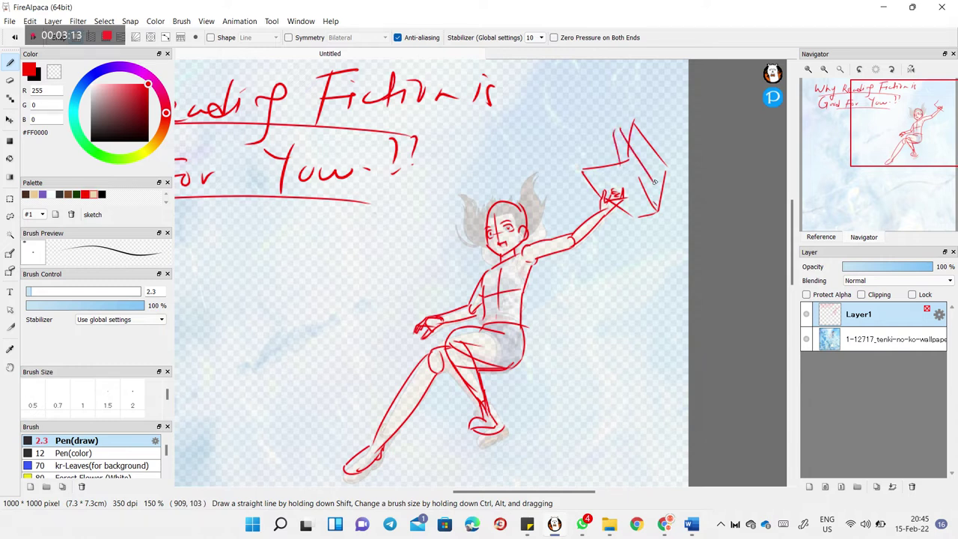
Fill in the book with page lines and strokes along its cover edges
drag(607, 145, 630, 171)
drag(632, 172, 654, 208)
drag(589, 155, 606, 169)
drag(600, 174, 635, 208)
mouse_move(611, 165)
mouse_down()
mouse_move(650, 207)
mouse_move(651, 197)
mouse_move(668, 202)
mouse_up()
drag(665, 168, 669, 210)
mouse_move(584, 261)
mouse_down()
mouse_move(605, 271)
mouse_move(620, 158)
mouse_up()
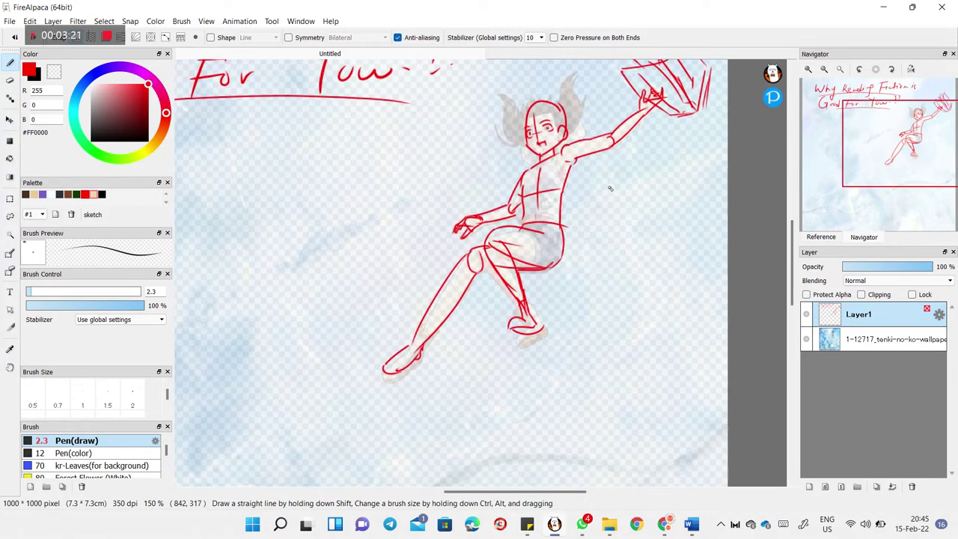
key(ctrl+minus)
scroll(608, 187, down, 2)
scroll(517, 261, up, 2)
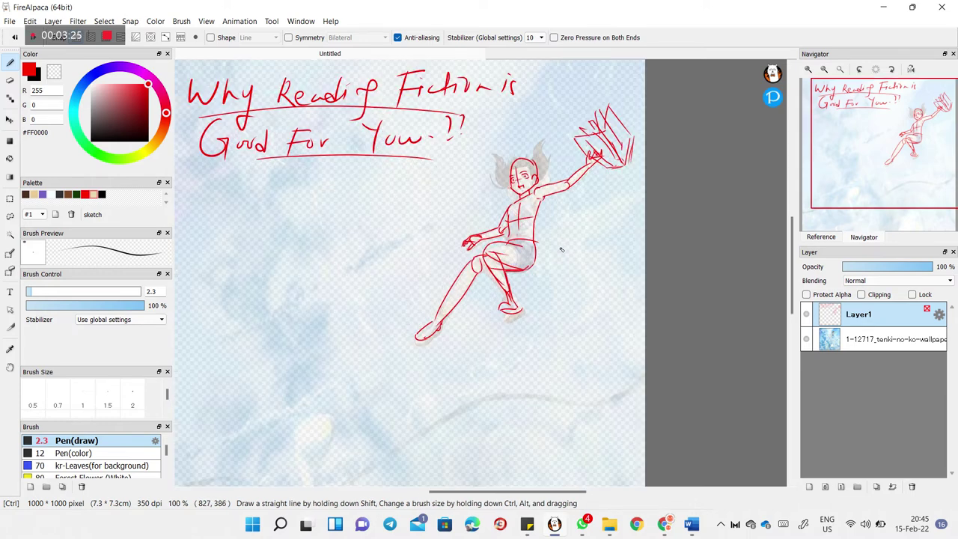
key(space)
drag(478, 309, 530, 252)
drag(494, 291, 478, 347)
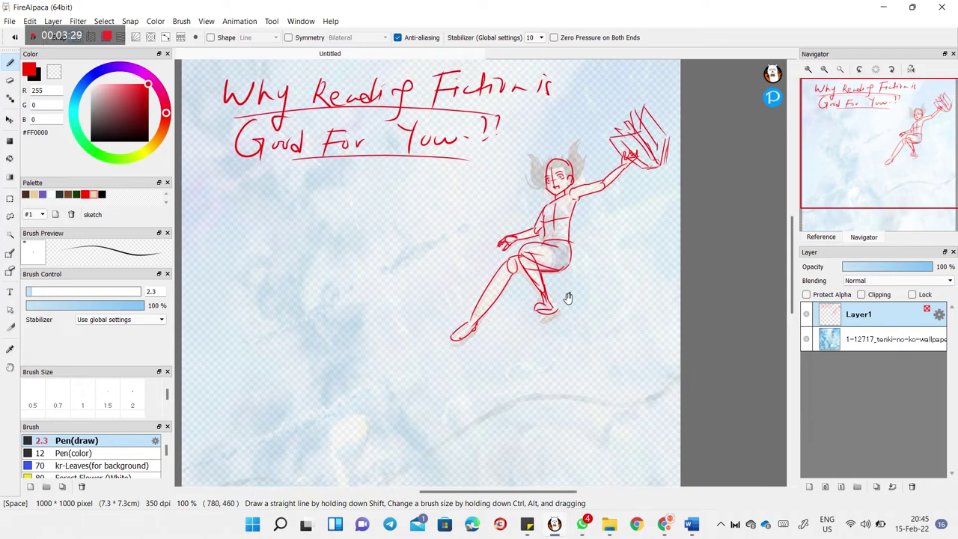
Import maxresdefault.jpg as a new layer directly above the wallpaper layer
drag(567, 298, 551, 337)
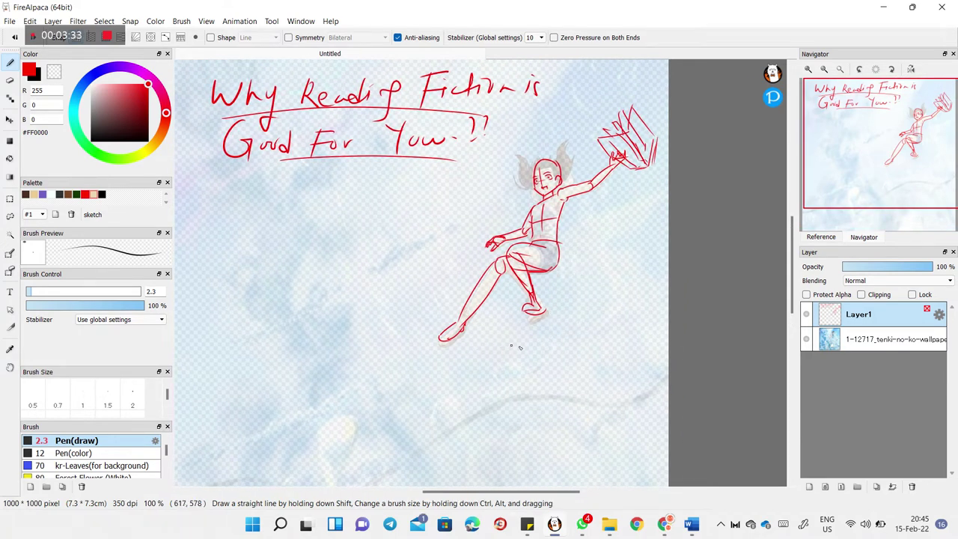
click(888, 343)
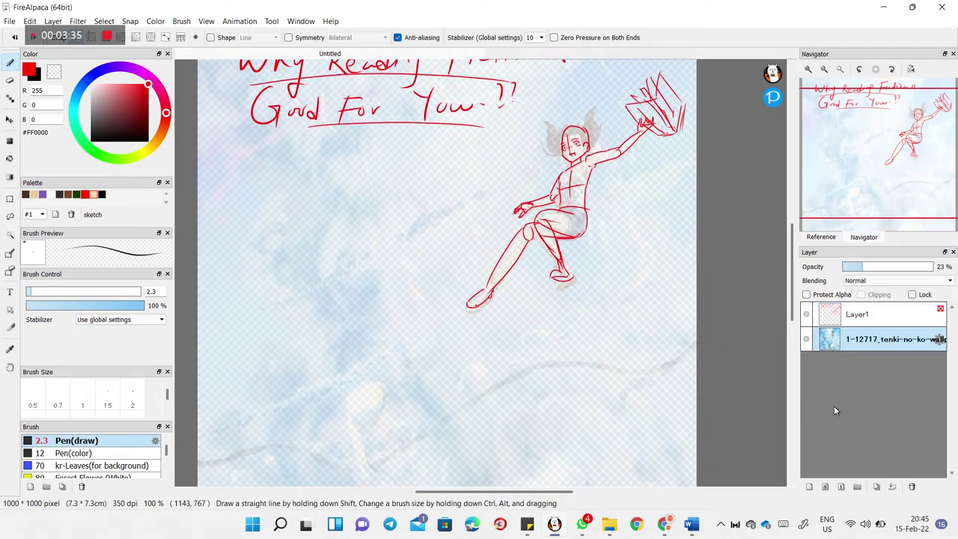
key(ctrl)
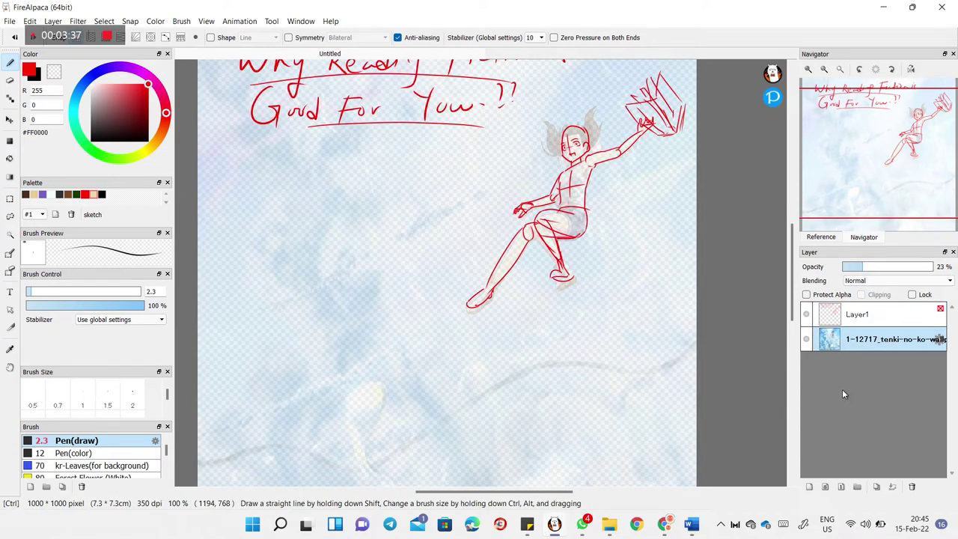
key(ctrl+o)
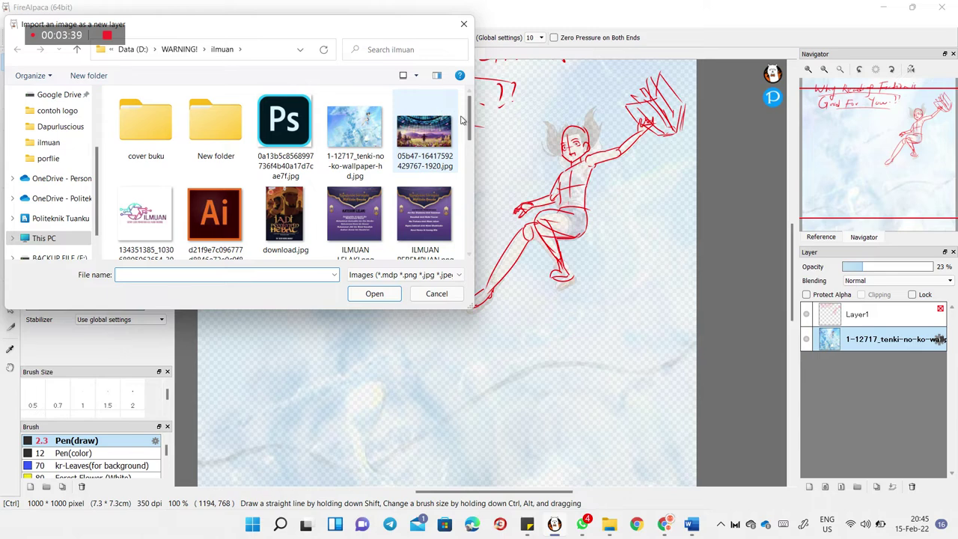
scroll(467, 122, down, 5)
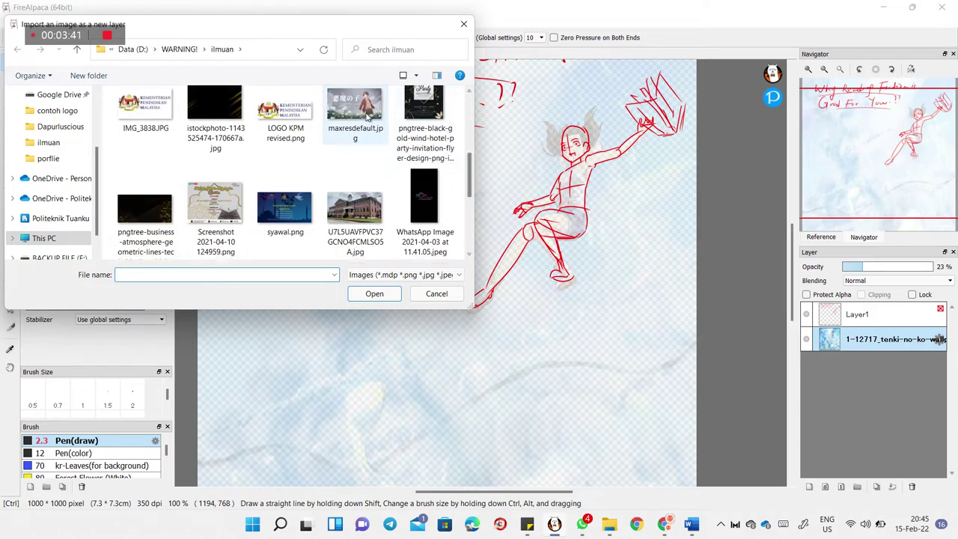
double_click(383, 124)
key(v)
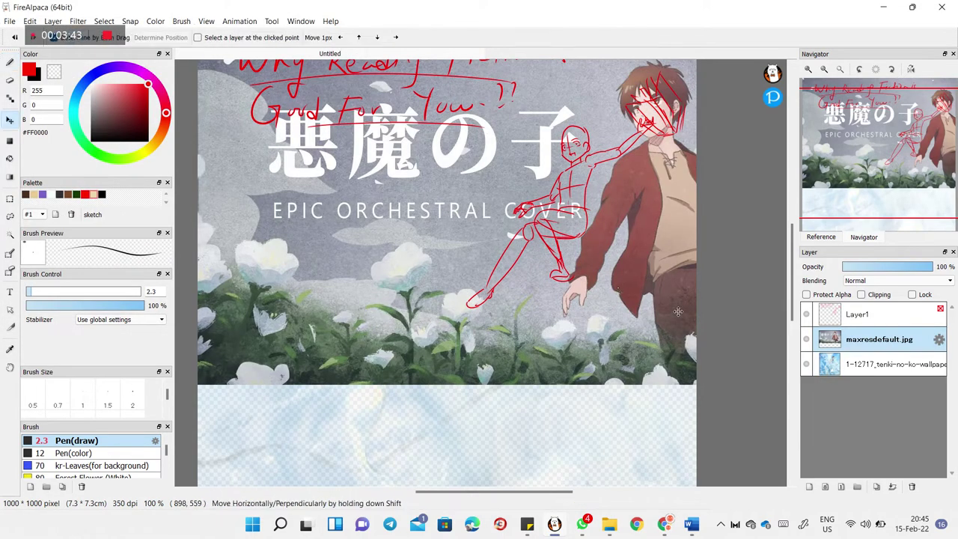
Try to scale, flip and reposition the imported picture over the lower part of the canvas, then undo its import
key(ctrl+minus)
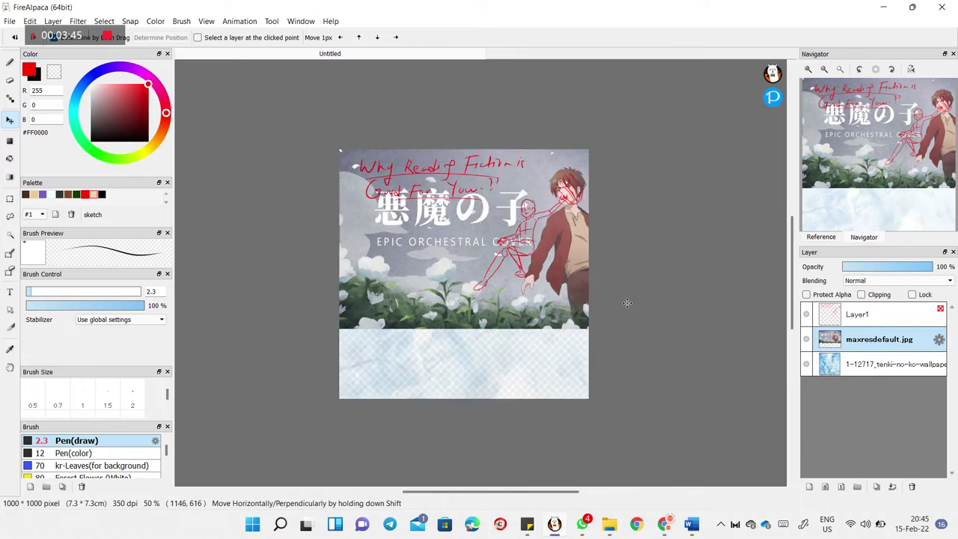
key(ctrl+t)
drag(660, 302, 507, 351)
drag(540, 262, 572, 241)
drag(545, 280, 565, 282)
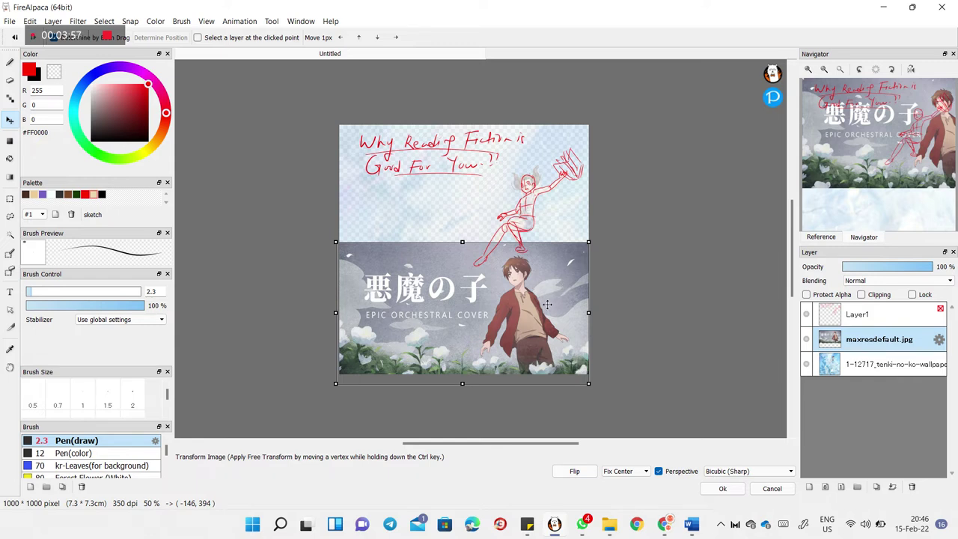
click(574, 471)
drag(543, 340, 541, 330)
drag(335, 232, 302, 212)
drag(459, 330, 472, 301)
key(ctrl+z)
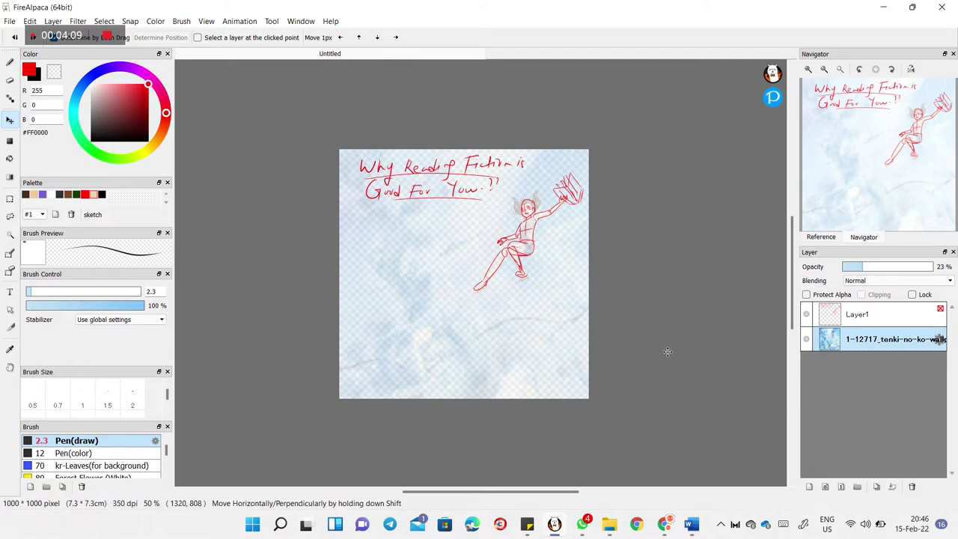
Import maxresdefault.jpg again as a new layer above the wallpaper and move it down the canvas below the title
key(ctrl+shift+o)
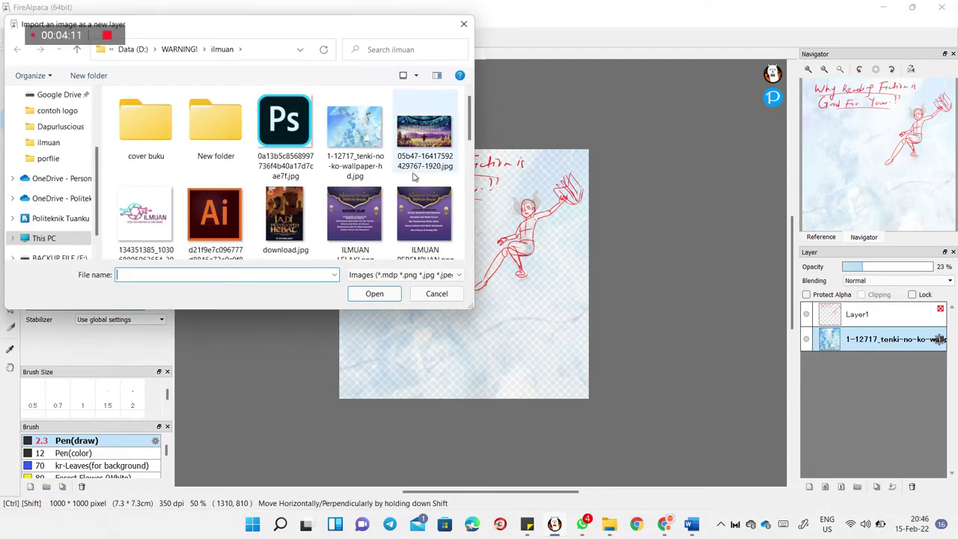
scroll(411, 176, down, 5)
click(383, 147)
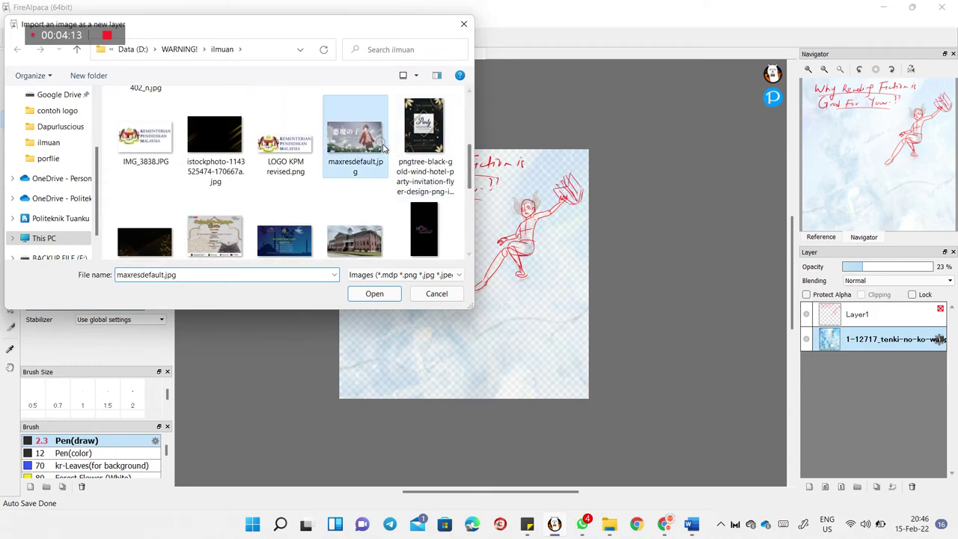
double_click(383, 147)
drag(500, 286, 490, 345)
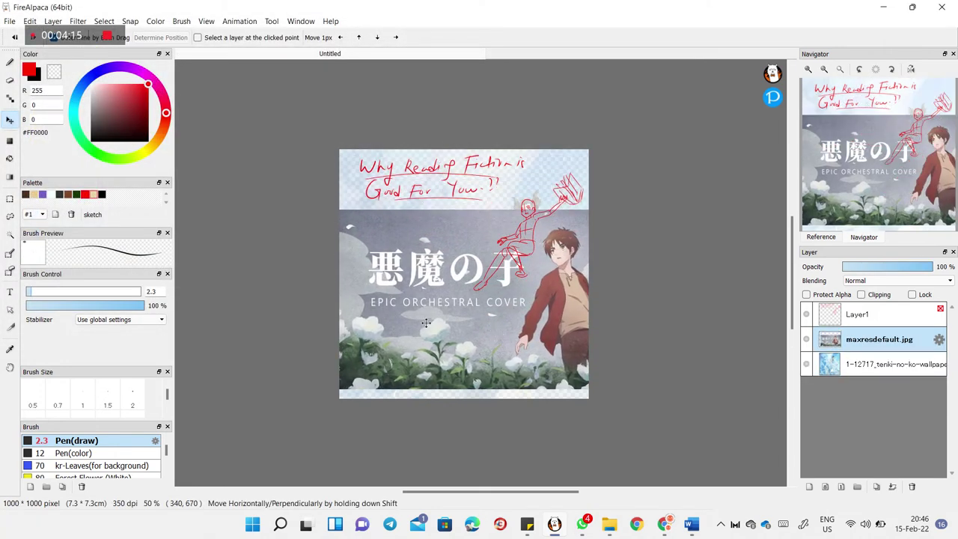
drag(426, 322, 449, 301)
Scale the imported picture down to about the canvas width and place it along the canvas's lower edge
key(ctrl+t)
drag(367, 342, 409, 318)
drag(495, 309, 432, 352)
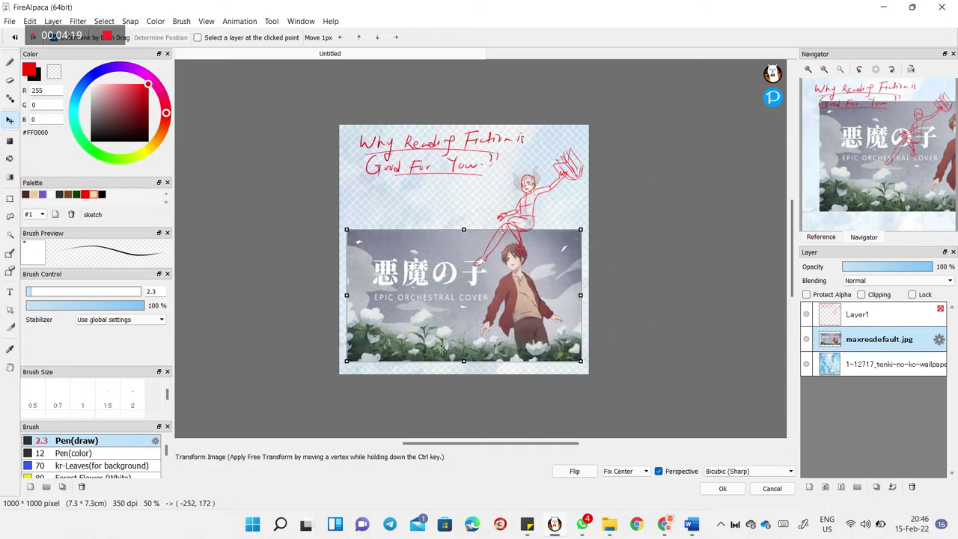
drag(580, 360, 586, 365)
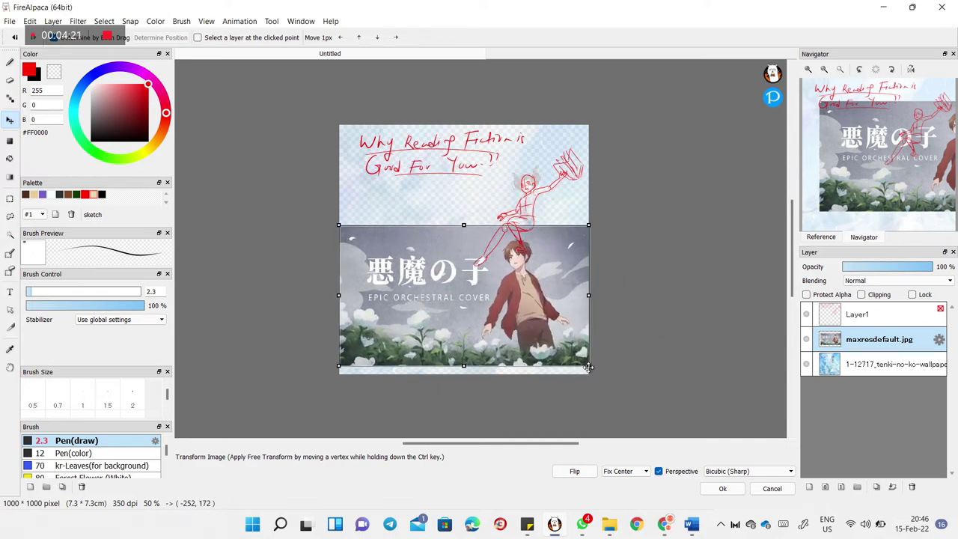
key(Return)
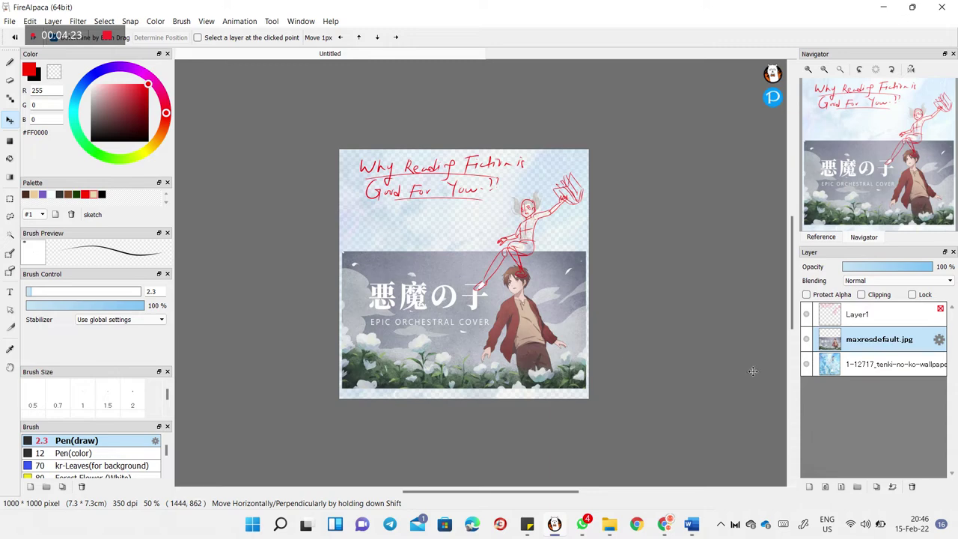
Add a new layer above the imported picture and trace the boy's head and neck in red with the pen
key(ctrl+plus)
key(ctrl+plus)
drag(666, 320, 662, 293)
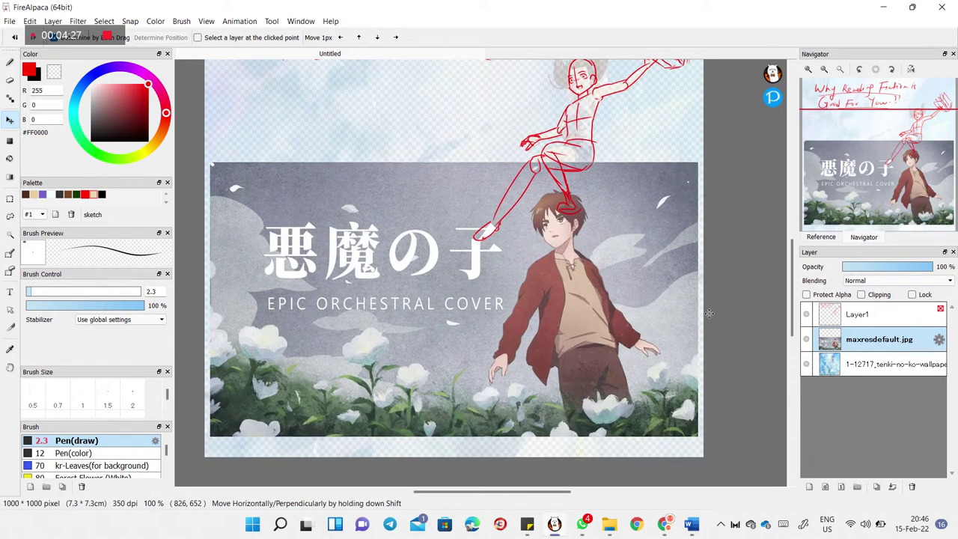
key(b)
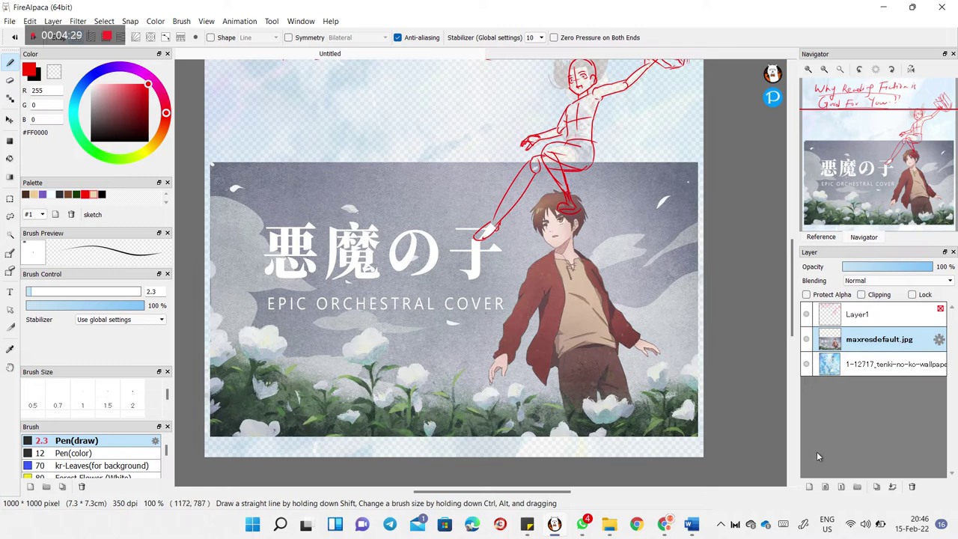
click(809, 486)
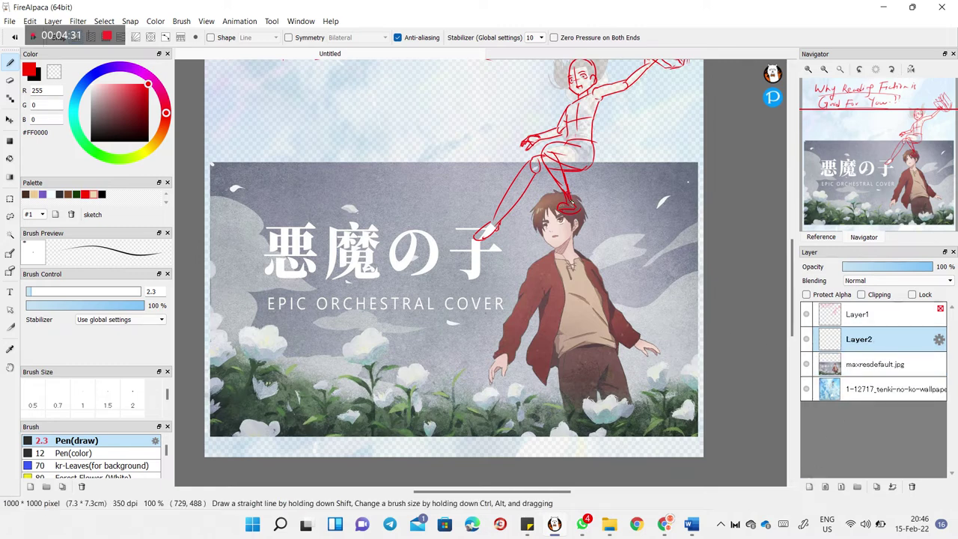
drag(561, 195, 535, 229)
key(ctrl+z)
drag(555, 246, 582, 223)
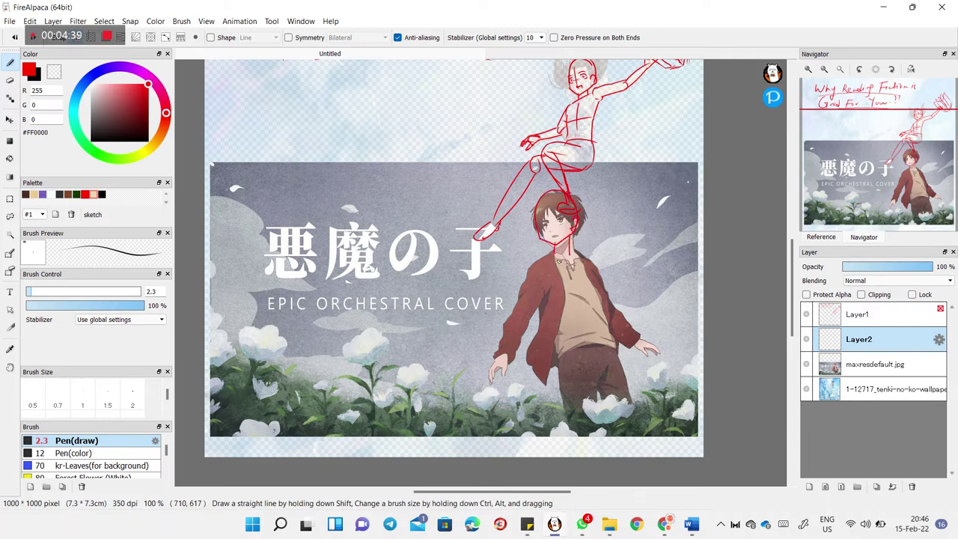
Trace the outline of the boy's torso from the shoulders down to the waist
drag(536, 269, 544, 332)
mouse_move(595, 266)
mouse_down()
mouse_move(609, 350)
mouse_move(628, 347)
mouse_up()
key(ctrl+z)
mouse_move(609, 279)
mouse_down()
mouse_move(597, 254)
mouse_move(614, 352)
mouse_up()
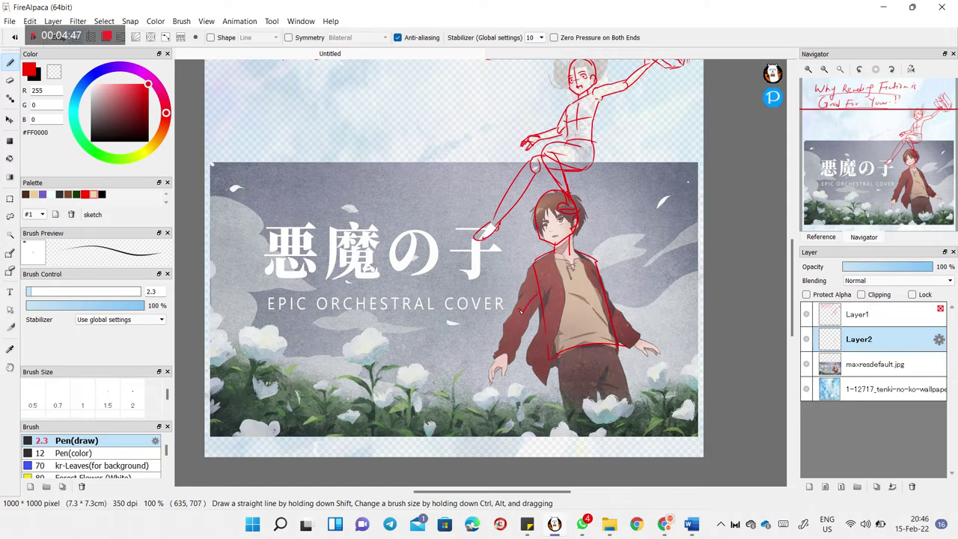
Trace the boy's arms with their hands, and his legs down to the flowers
drag(535, 266, 502, 351)
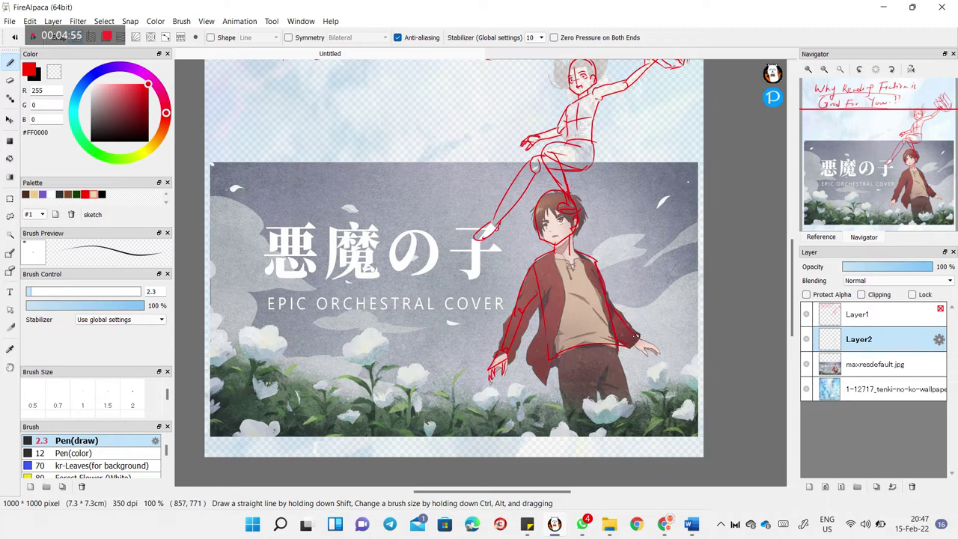
drag(637, 339, 655, 348)
mouse_move(600, 428)
mouse_down()
mouse_move(577, 436)
mouse_move(618, 352)
mouse_up()
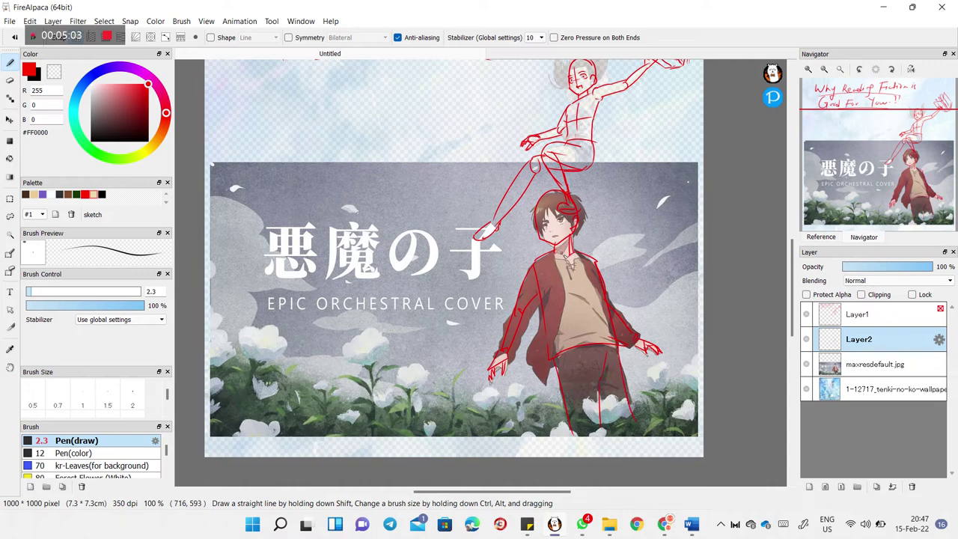
Add guide lines down the centre and across the boy's chest in the sketch
drag(575, 271, 593, 341)
drag(548, 342, 589, 313)
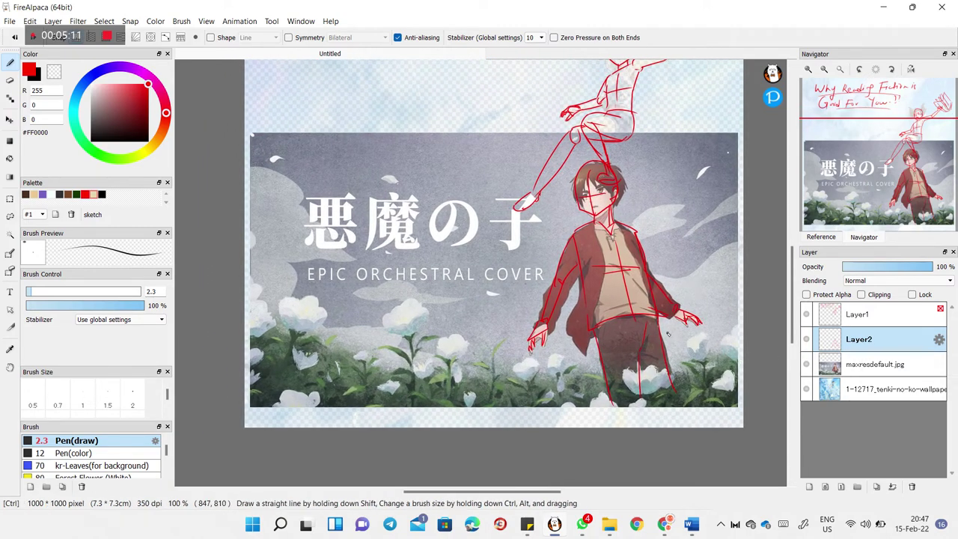
key(ctrl+Up)
drag(697, 394, 651, 341)
key(ctrl+Down)
drag(479, 356, 434, 378)
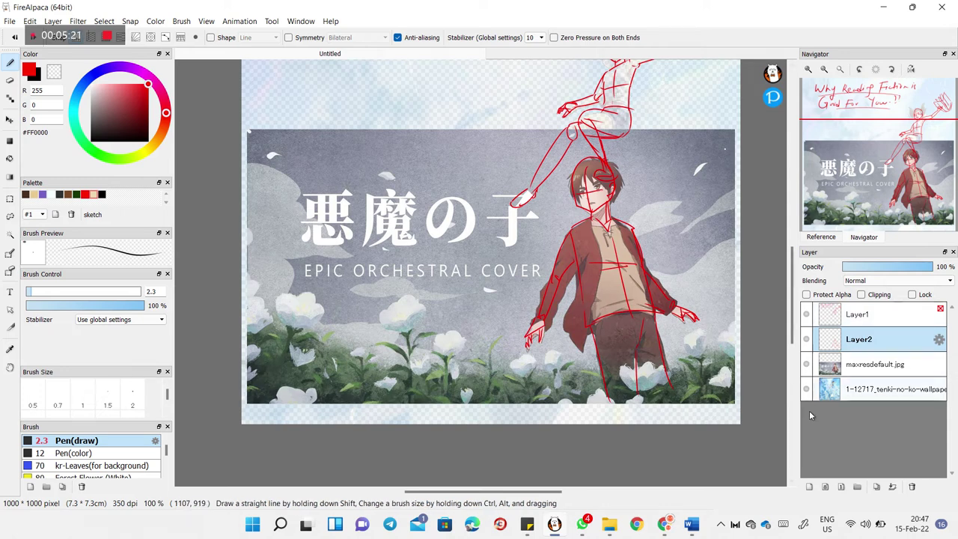
On Layer1, try sketching the leftmost large flower's stem and petals in red, then undo those strokes
click(841, 320)
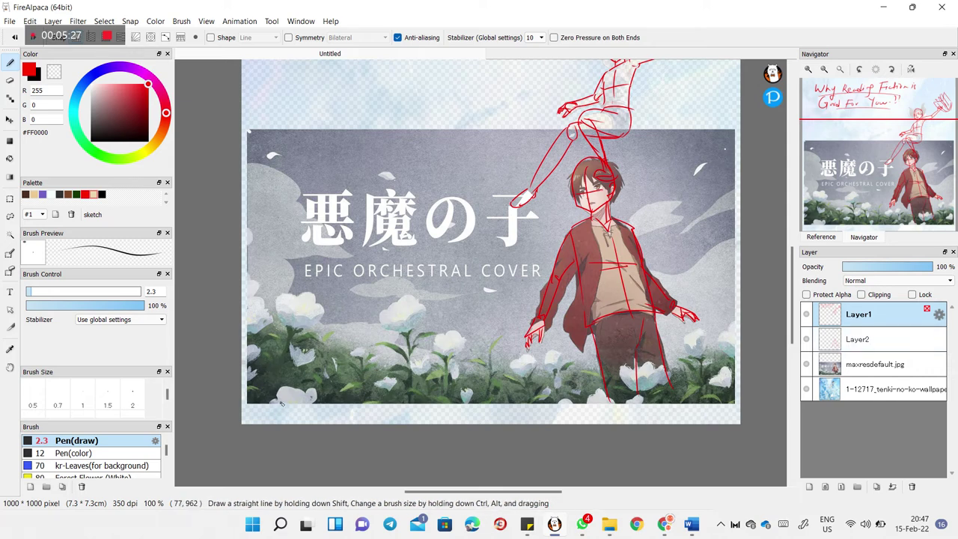
drag(255, 416, 302, 328)
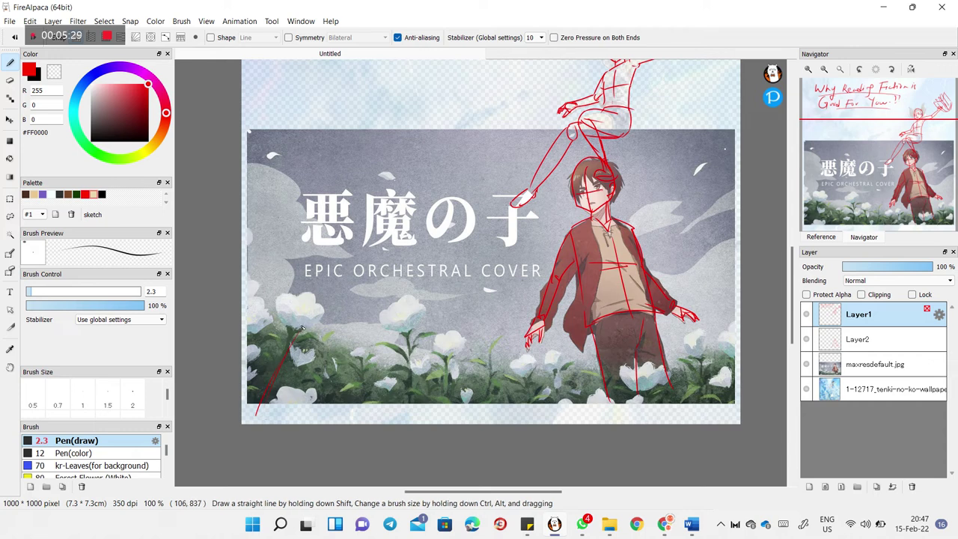
mouse_move(290, 329)
mouse_down()
mouse_move(303, 295)
mouse_move(312, 317)
mouse_up()
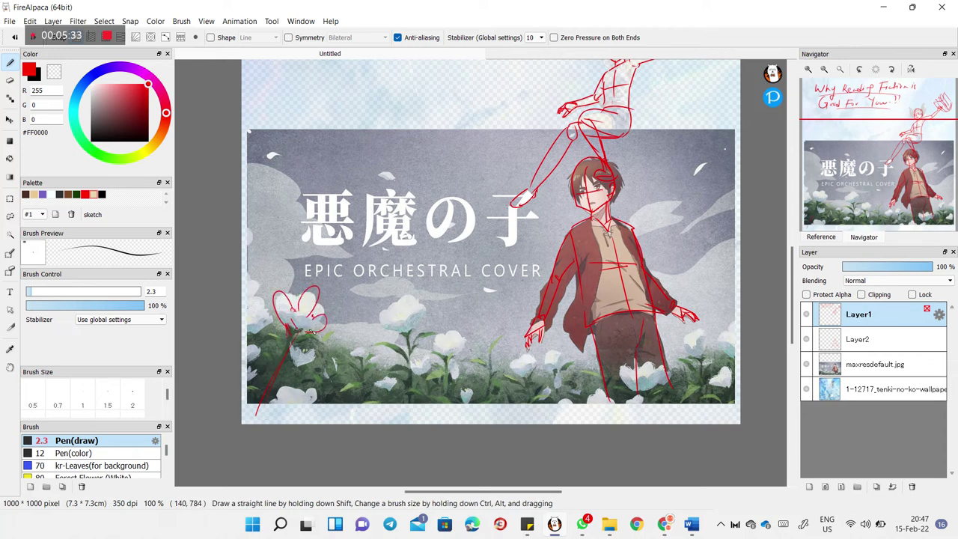
key(ctrl+z)
key(ctrl+z)
key(ctrl+z)
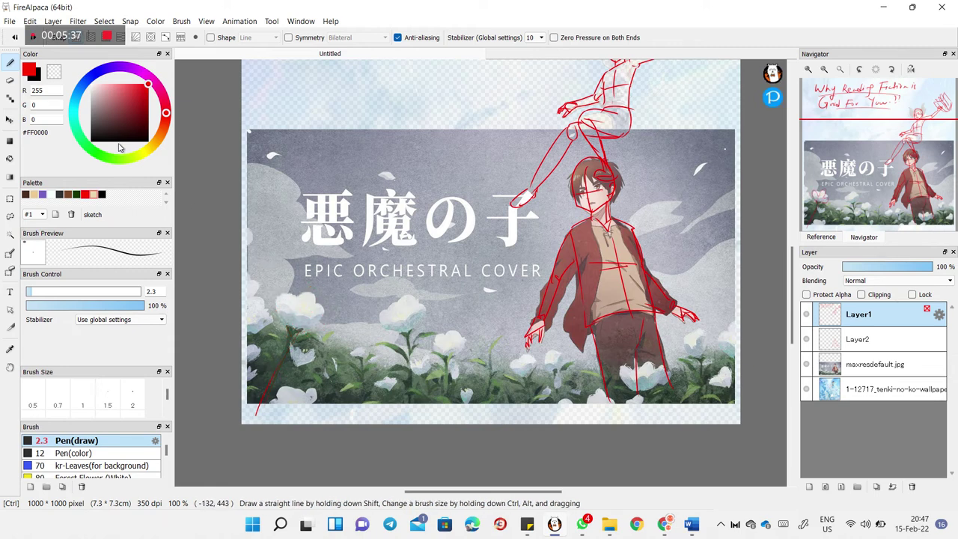
Change the pen colour to green #53AB4E and trace the flowers and stems in the picture's lower-left corner
click(99, 155)
click(127, 114)
click(122, 102)
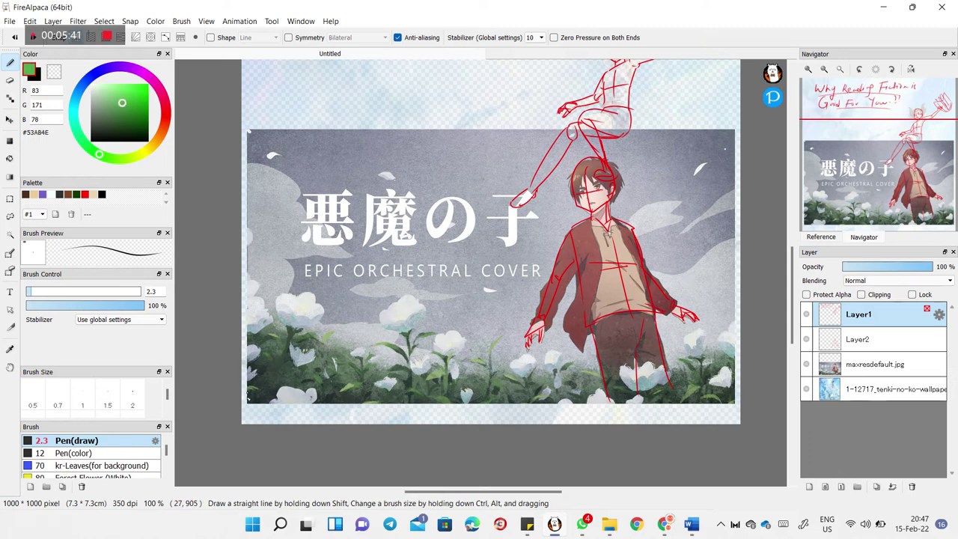
drag(248, 408, 289, 332)
mouse_move(285, 338)
mouse_down()
mouse_move(300, 305)
mouse_move(336, 326)
mouse_move(300, 323)
mouse_move(310, 320)
mouse_move(309, 360)
mouse_move(297, 360)
mouse_move(308, 352)
mouse_move(310, 364)
mouse_move(284, 404)
mouse_move(286, 394)
mouse_move(314, 404)
mouse_up()
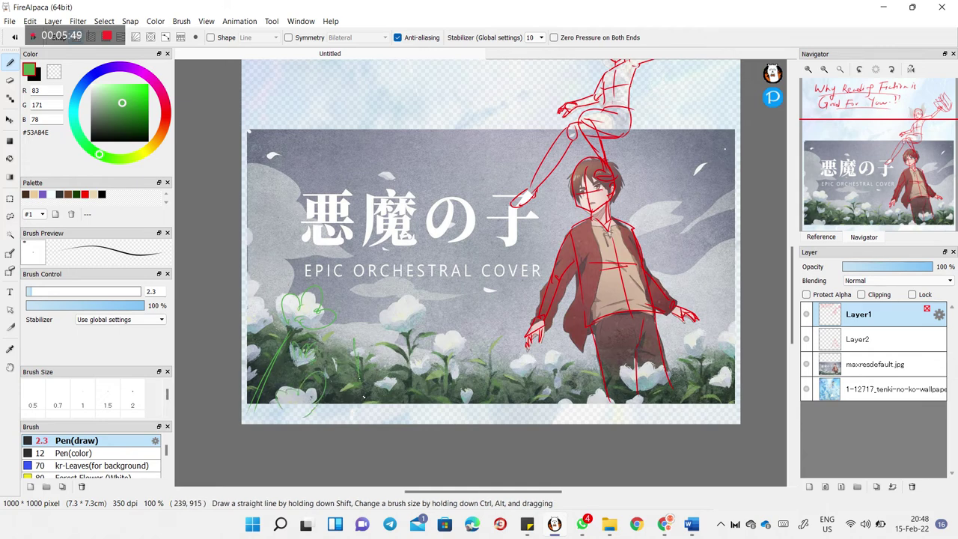
Trace the two large flowers with stems and leaves below the picture's subtitle text in green
drag(401, 334, 405, 432)
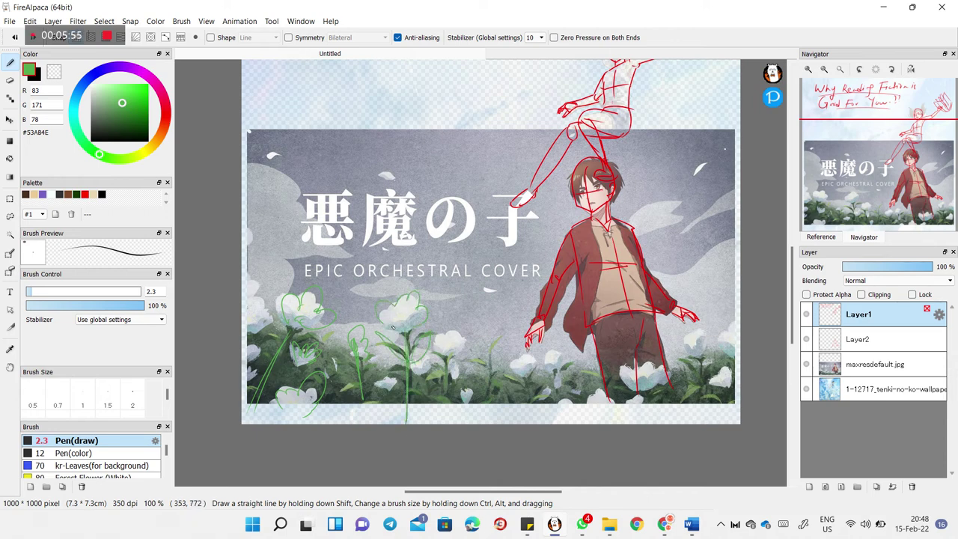
drag(452, 349, 447, 413)
mouse_move(447, 349)
mouse_down()
mouse_move(449, 333)
mouse_move(470, 343)
mouse_up()
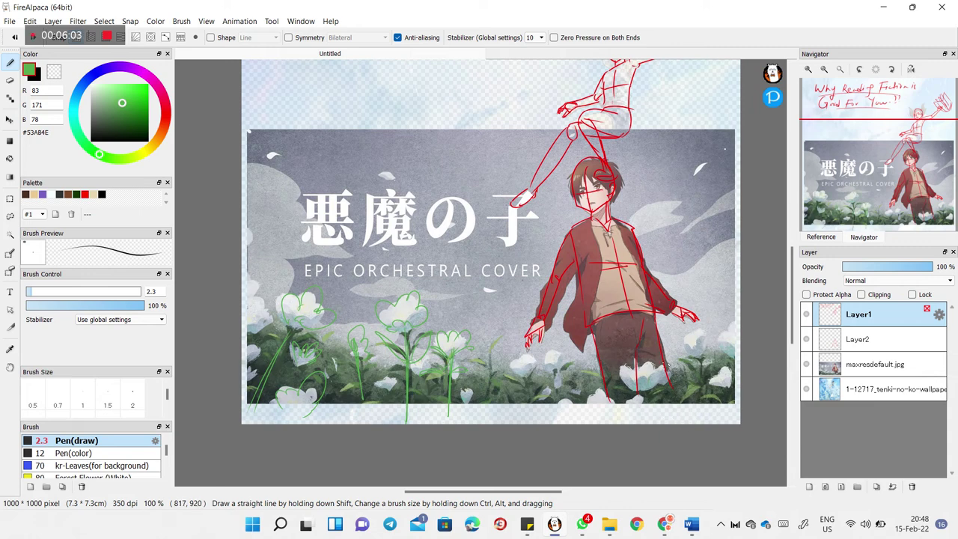
Trace the remaining green flowers and stems around the boy's legs and along the rest of the picture's lower edge
mouse_move(633, 380)
mouse_down()
mouse_move(630, 359)
mouse_move(652, 375)
mouse_move(588, 398)
mouse_move(611, 414)
mouse_move(648, 400)
mouse_up()
drag(528, 378, 530, 423)
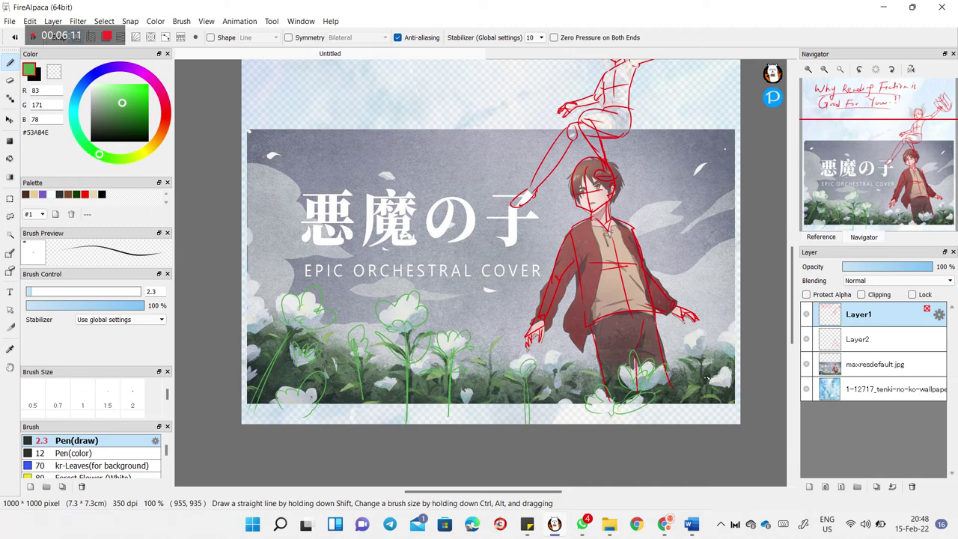
drag(724, 374, 726, 425)
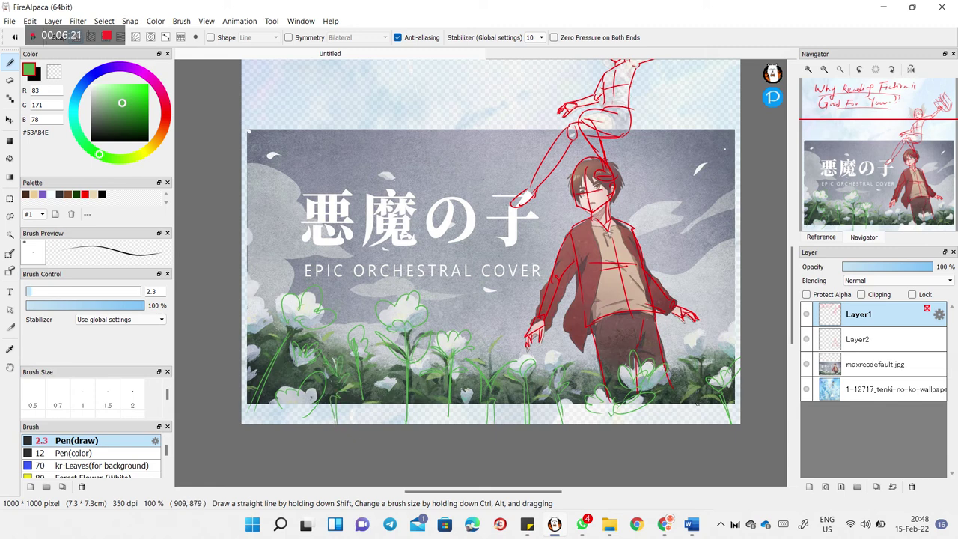
drag(703, 346, 705, 362)
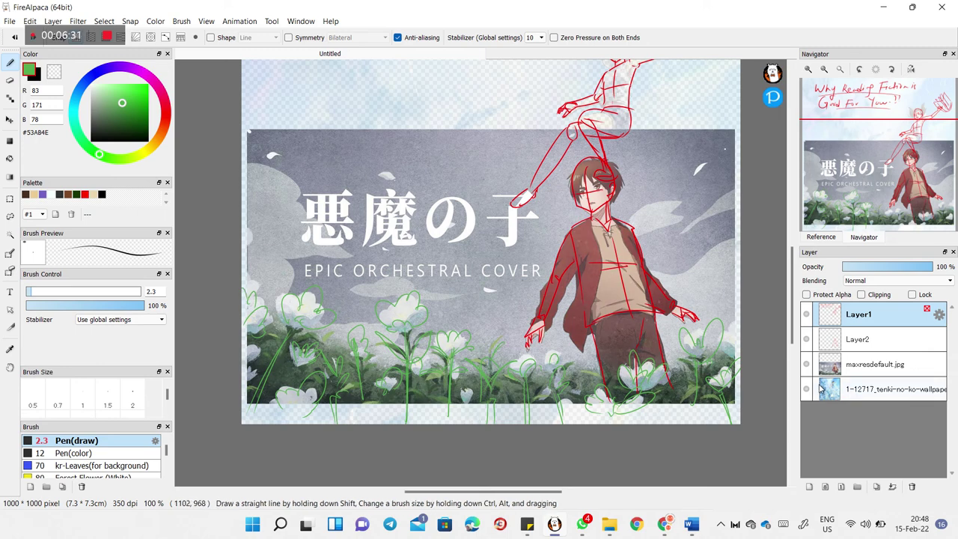
Lower the opacity of the maxresdefault.jpg reference layer to 29% so the sketch lines stand out
click(883, 364)
drag(899, 267, 880, 273)
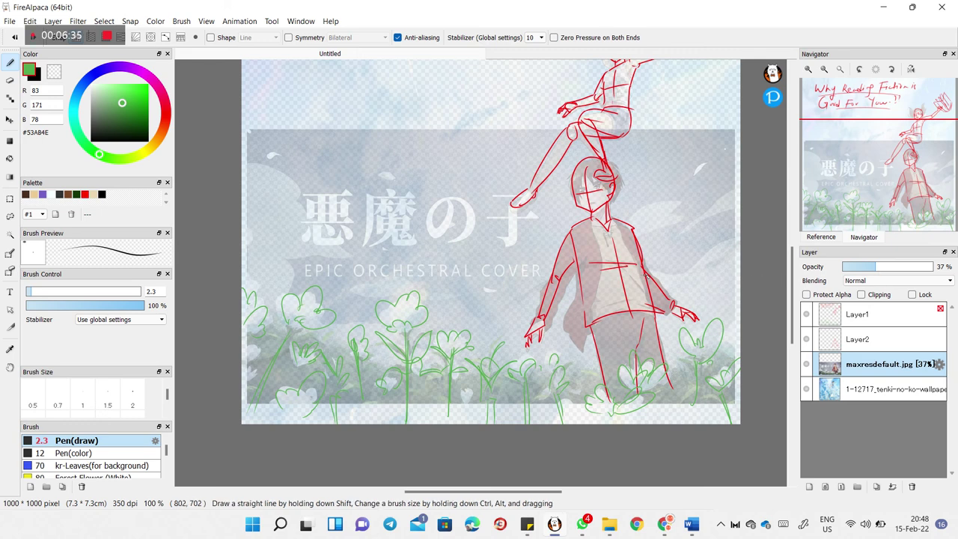
drag(645, 276, 619, 316)
click(868, 268)
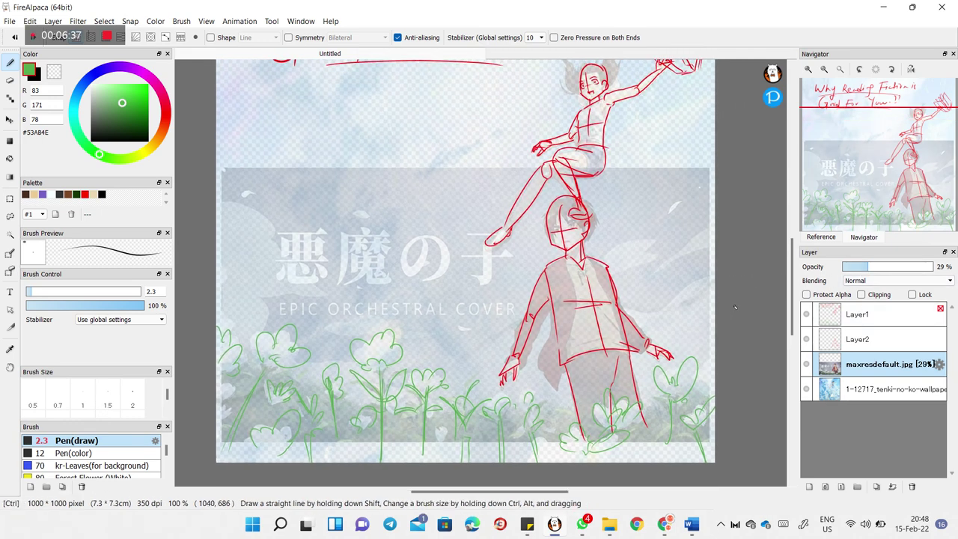
scroll(737, 305, down, 2)
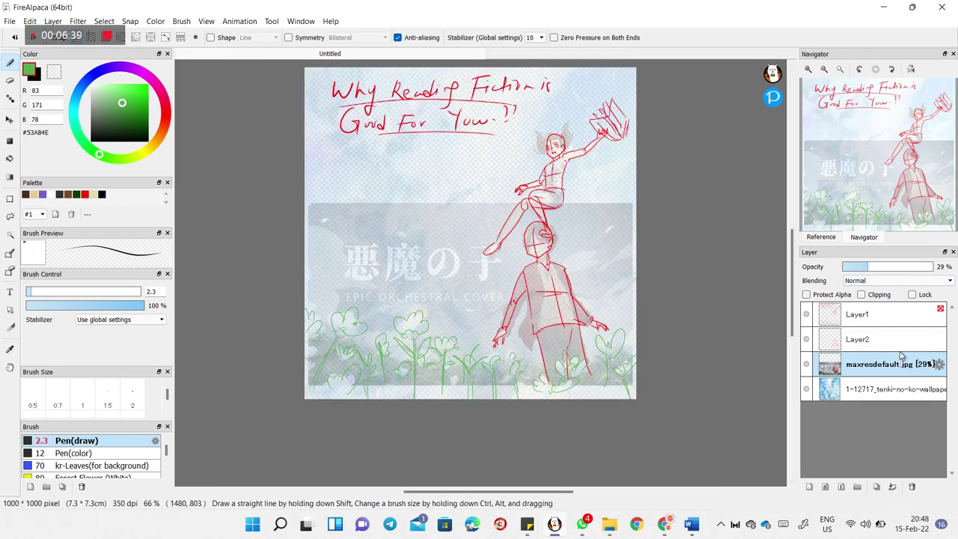
Try moving the boy sketch on Layer2 over to the Japanese title text, then undo the move
click(858, 338)
key(v)
drag(555, 303, 454, 308)
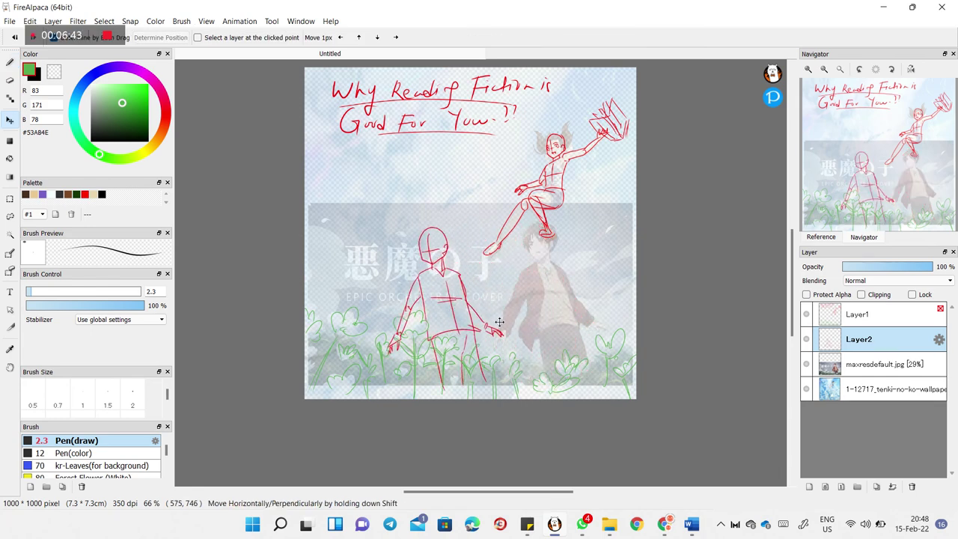
key(ctrl+z)
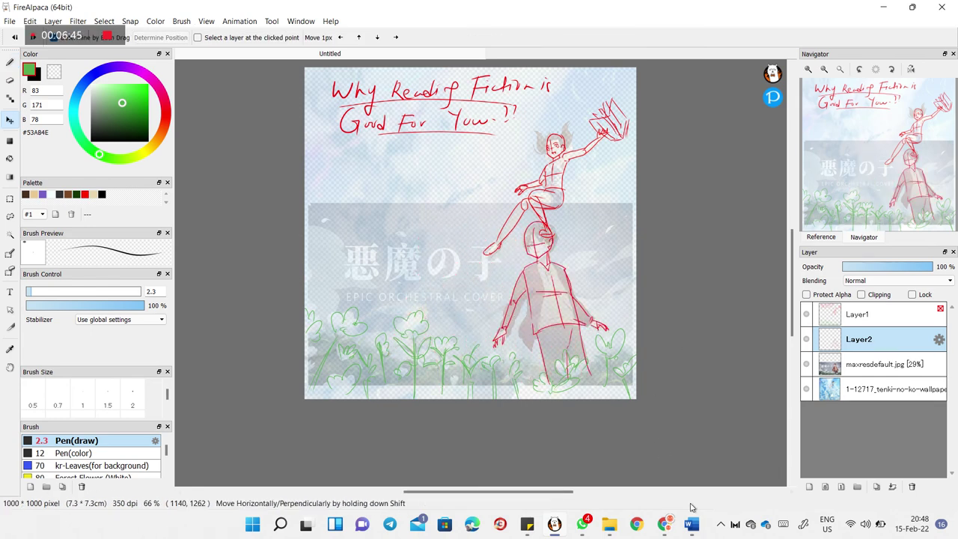
Switch to the Word document "WHY READING FICTION IS GOOD FOR YOU" and read through its opening paragraphs
click(677, 528)
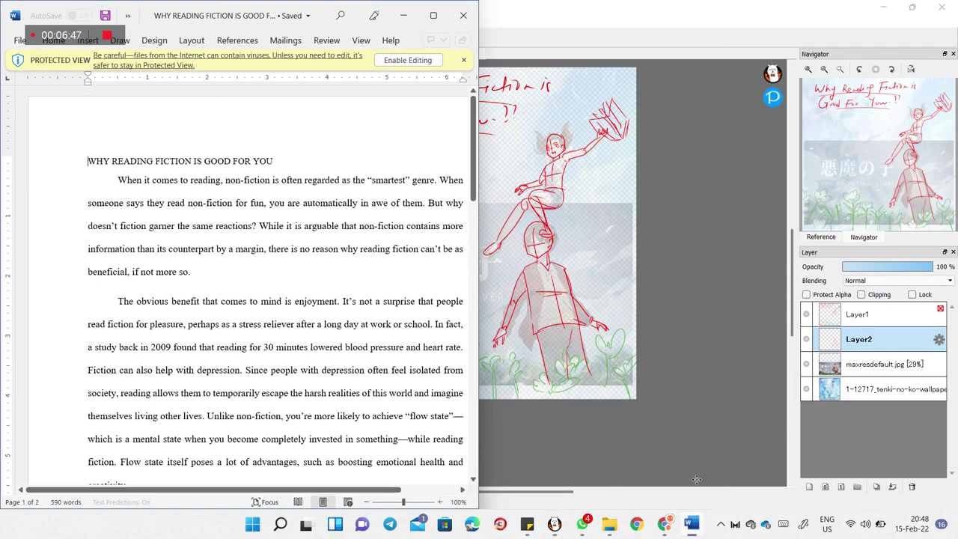
drag(334, 489, 363, 489)
drag(472, 183, 471, 195)
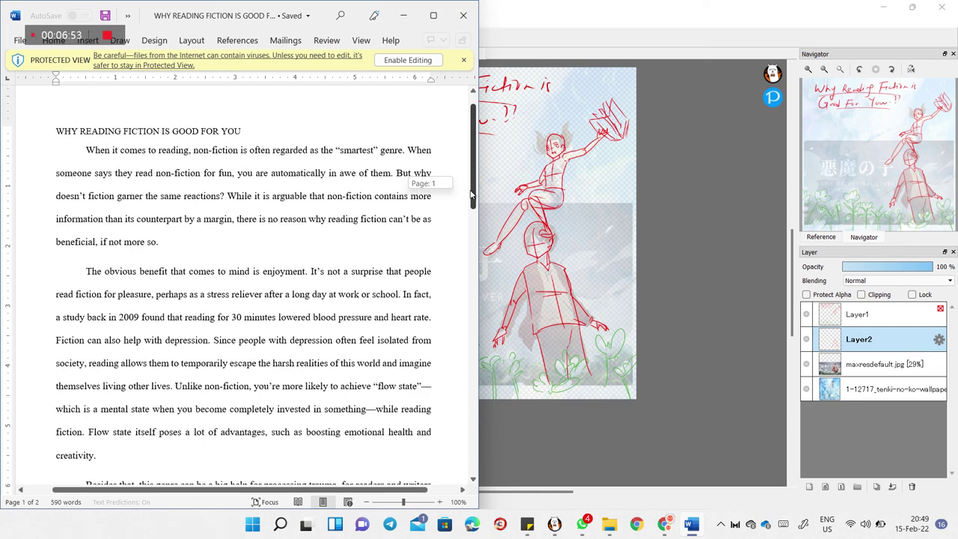
drag(472, 194, 470, 203)
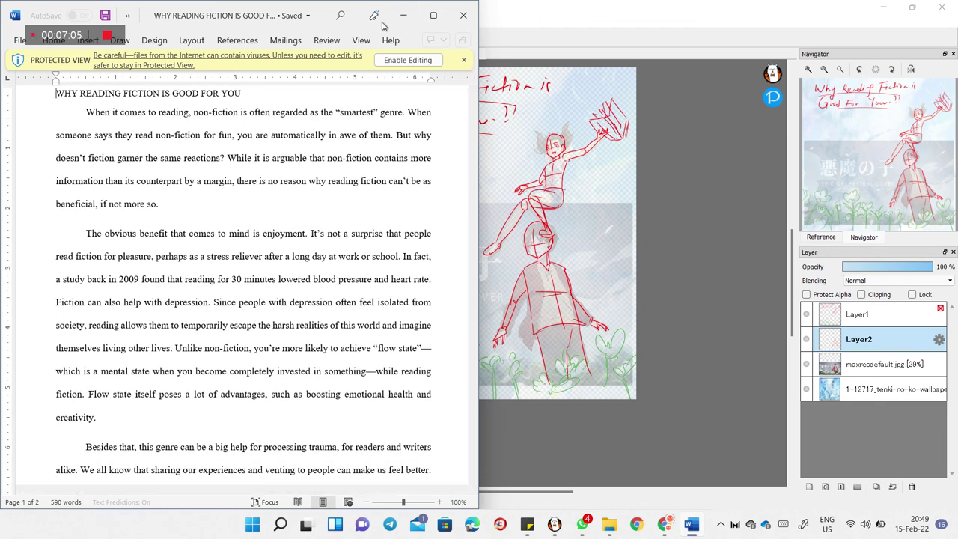